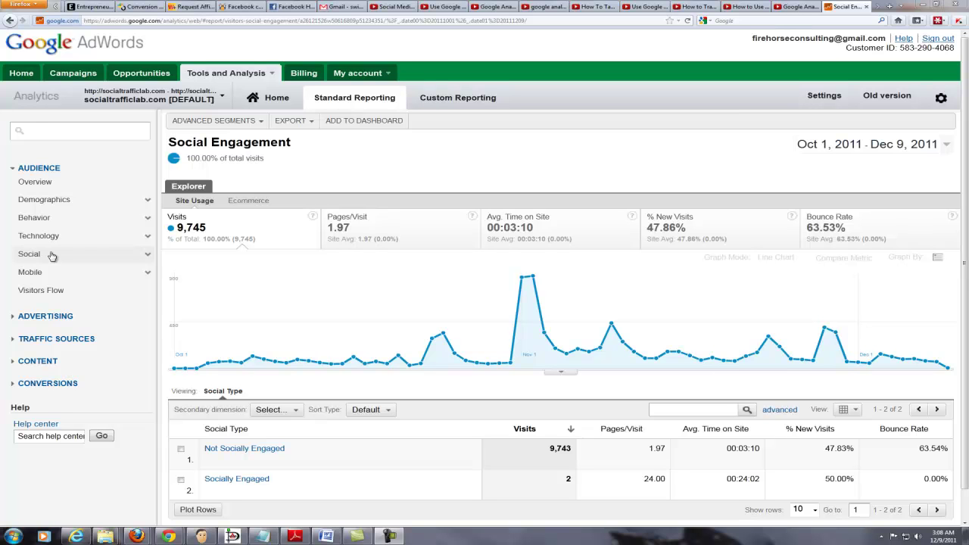
# Expand the Social reports under Audience and examine the Engagement report's visits by social type
pyautogui.click(52, 171)
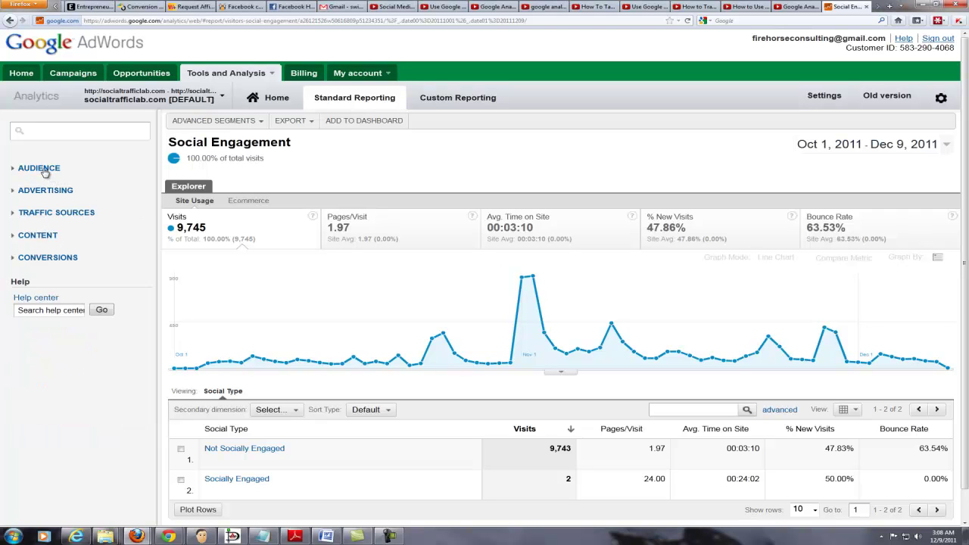
pyautogui.click(44, 172)
pyautogui.click(54, 256)
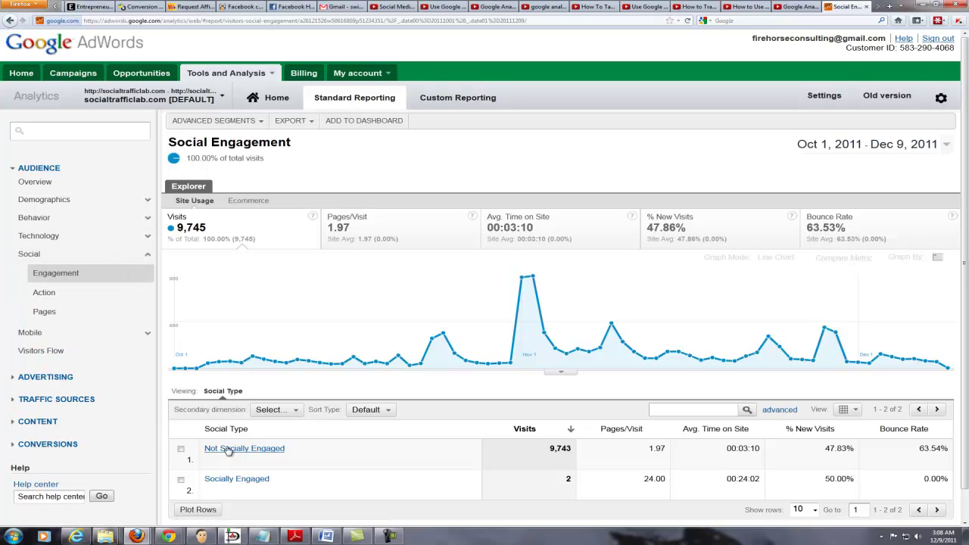
pyautogui.scroll(-1, 301, 437)
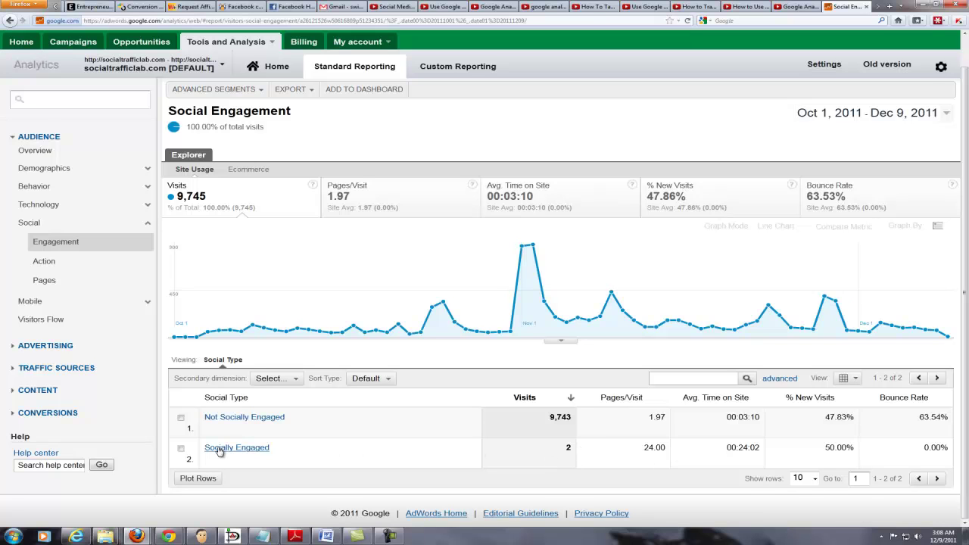
pyautogui.scroll(1, 346, 450)
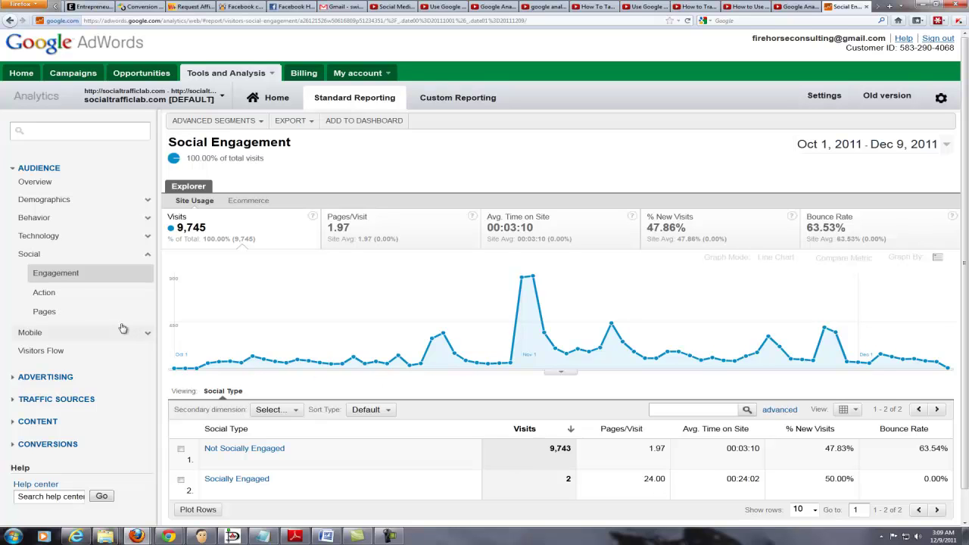
# Open the Social Action report and examine the social actions over time and by source
pyautogui.click(45, 292)
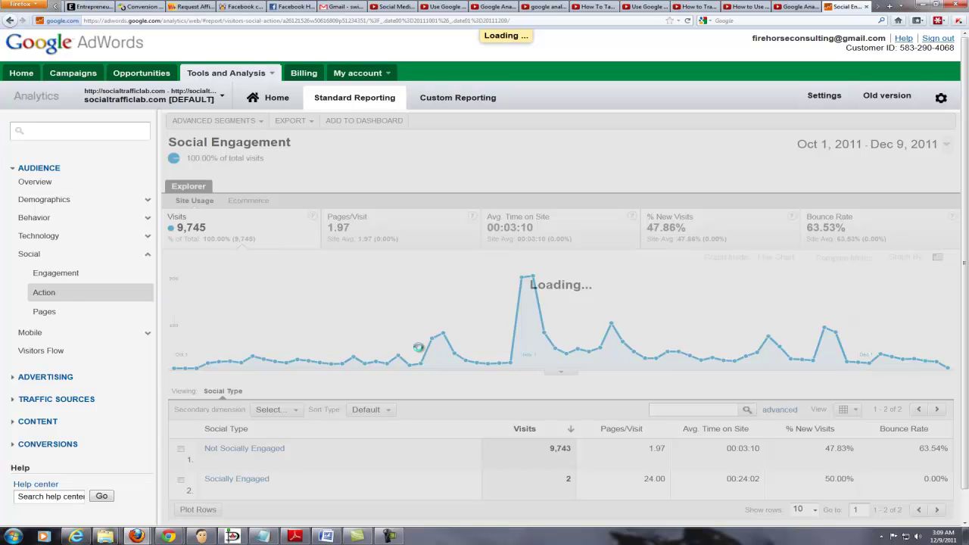
pyautogui.scroll(-3, 457, 413)
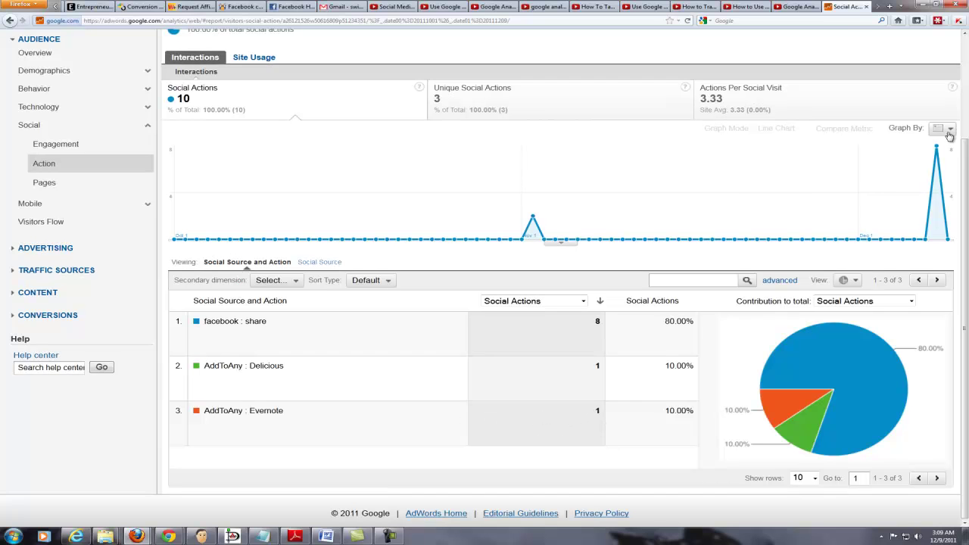
pyautogui.moveTo(939, 148)
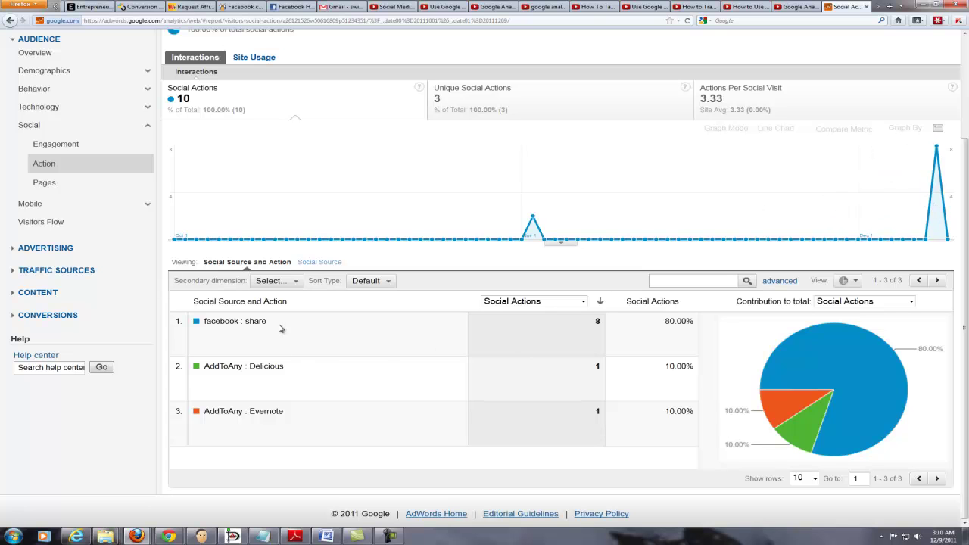
# Open the Social Pages report, examine the social actions per page, and collapse the Social reports
pyautogui.click(66, 183)
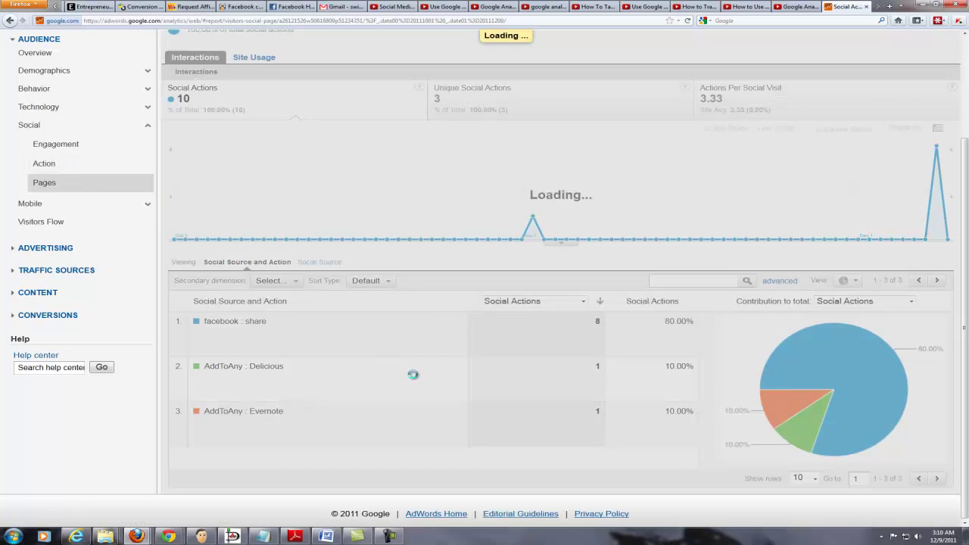
pyautogui.scroll(-3, 378, 435)
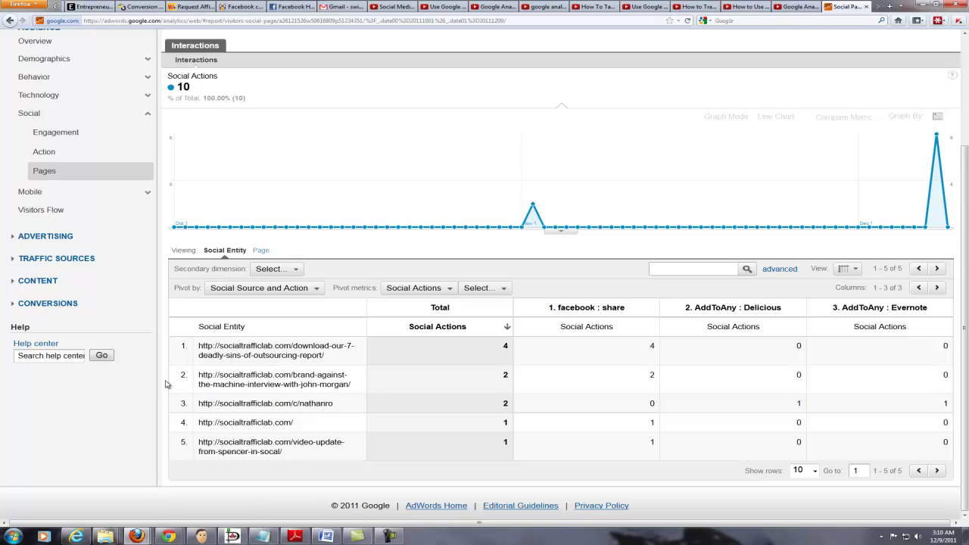
pyautogui.scroll(3, 165, 384)
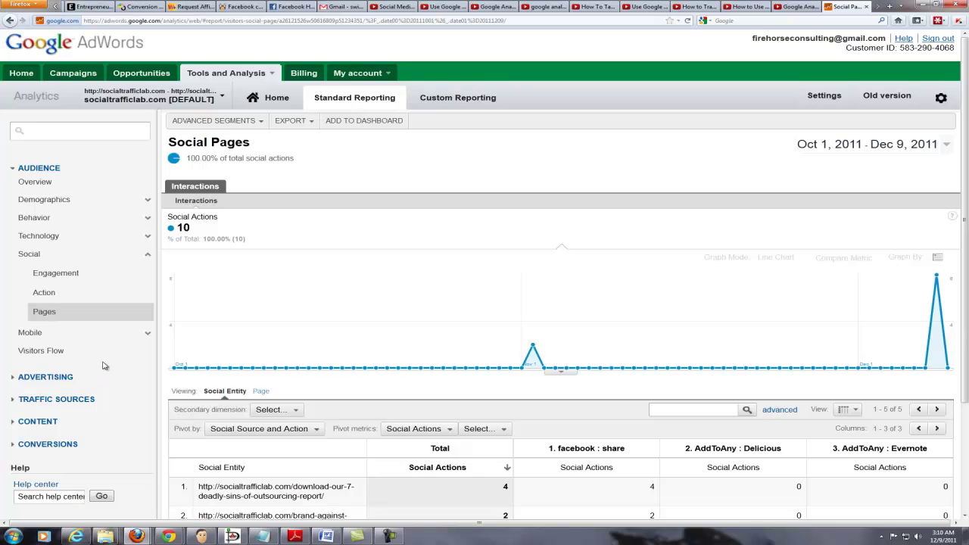
pyautogui.click(40, 255)
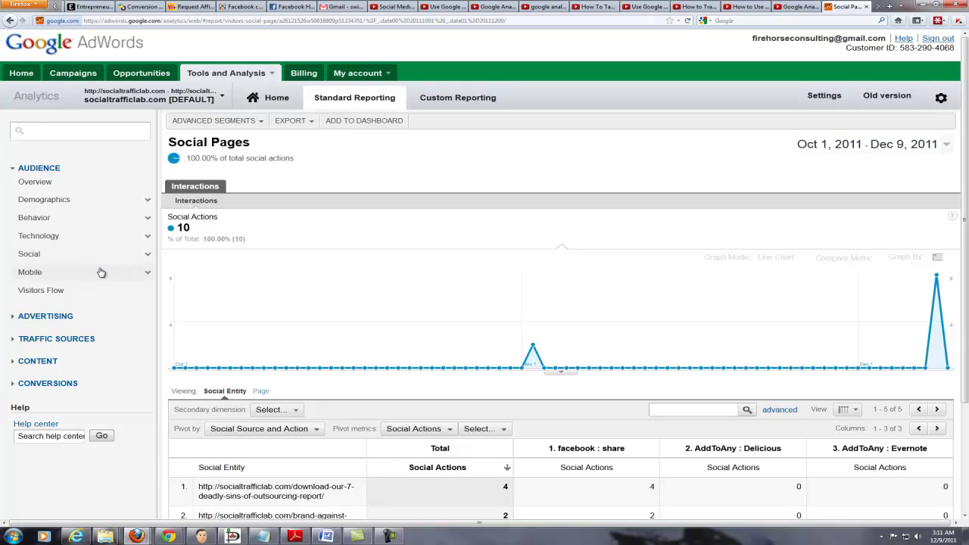
# Show the advanced segments and review the default ones available for filtering the report
pyautogui.click(260, 122)
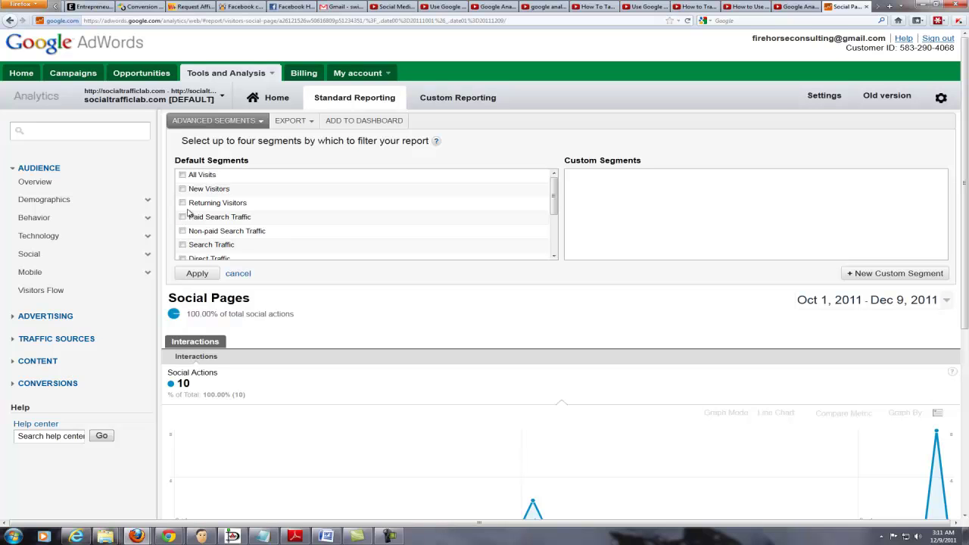
pyautogui.scroll(-2, 213, 225)
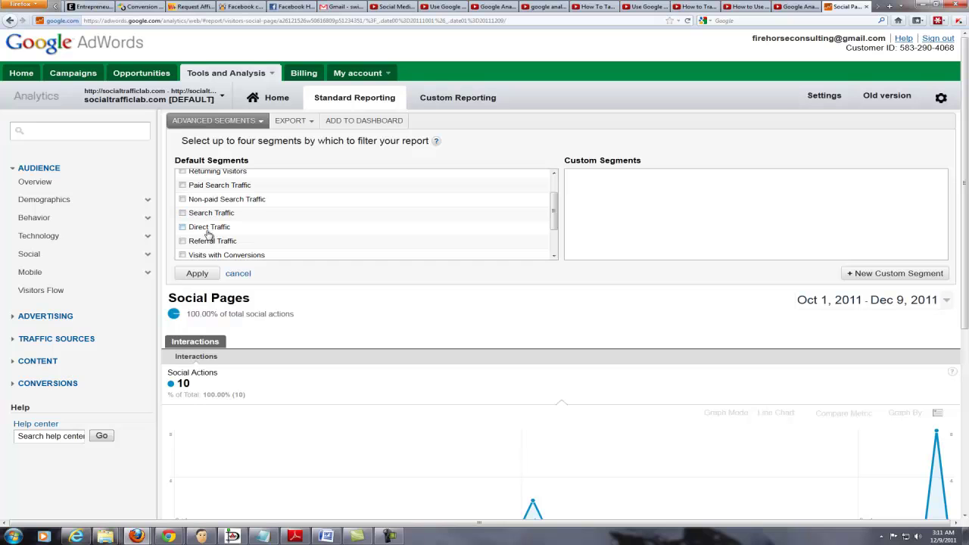
pyautogui.scroll(-1, 209, 236)
pyautogui.scroll(-2, 213, 240)
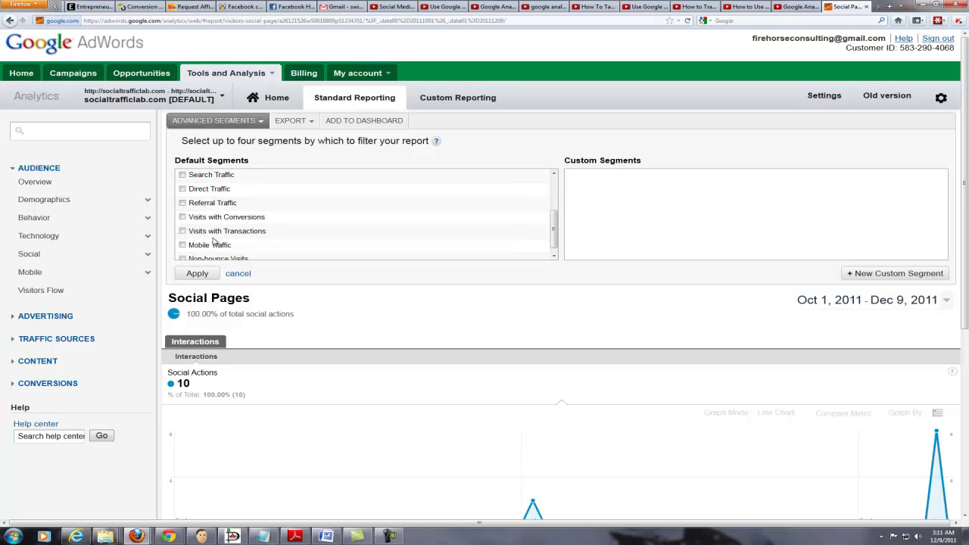
pyautogui.scroll(-1, 223, 238)
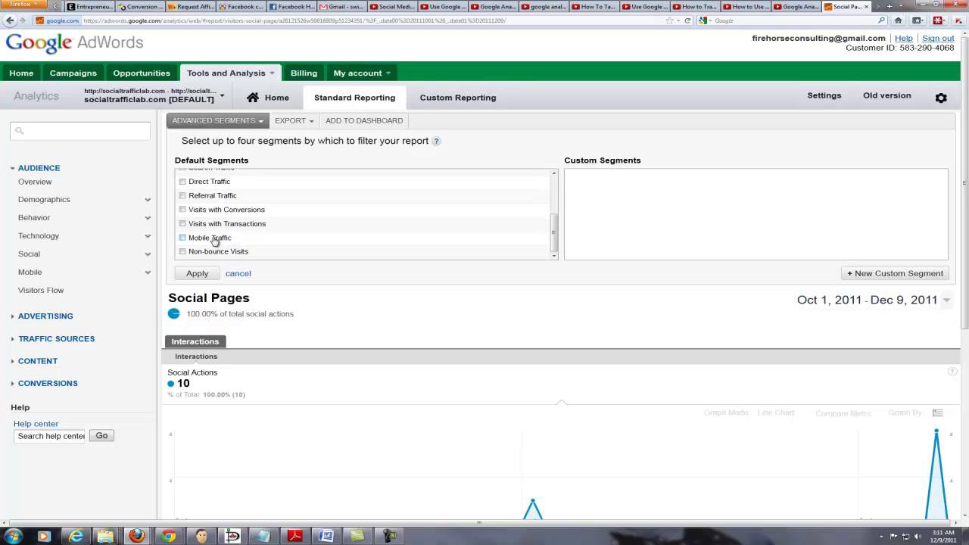
pyautogui.scroll(4, 221, 225)
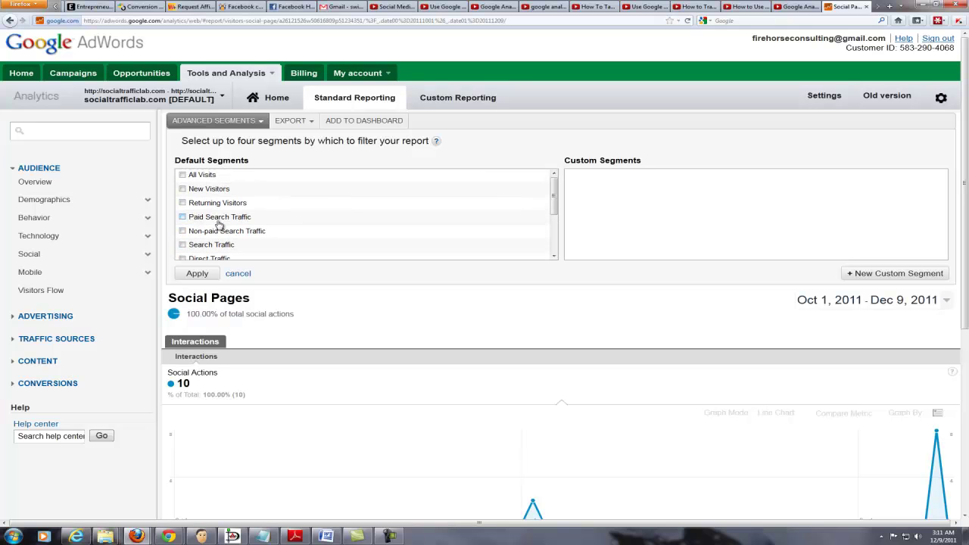
# Start a new custom segment and check the Include setting of its first condition
pyautogui.click(869, 275)
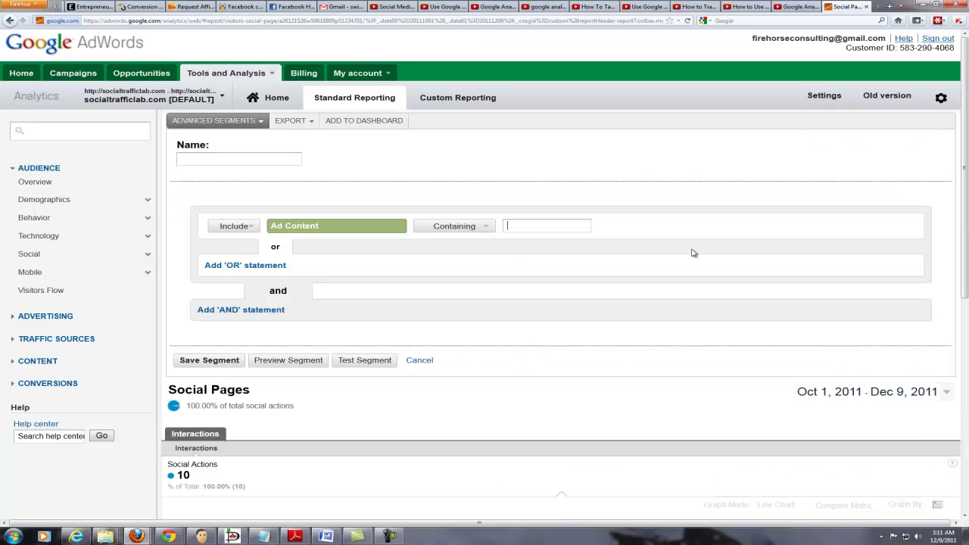
pyautogui.click(250, 228)
pyautogui.click(252, 228)
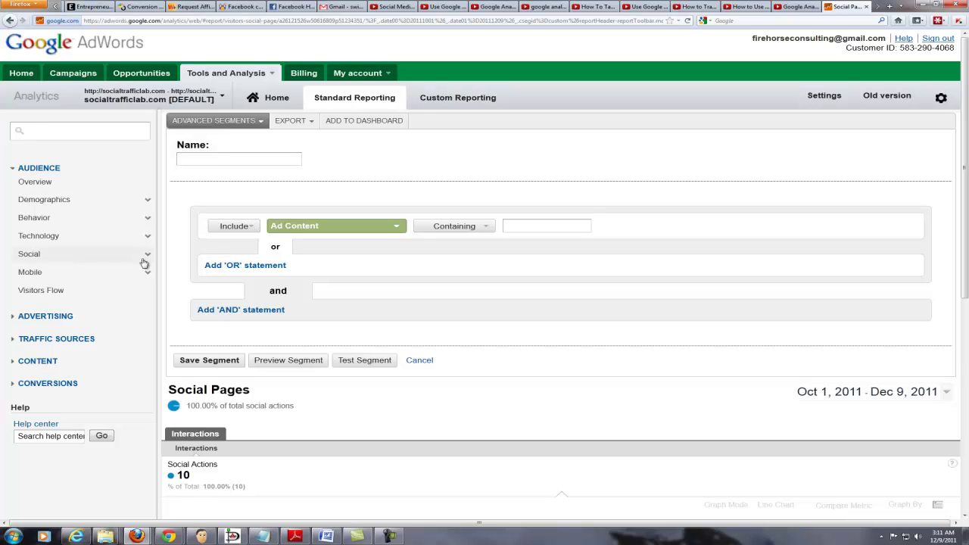
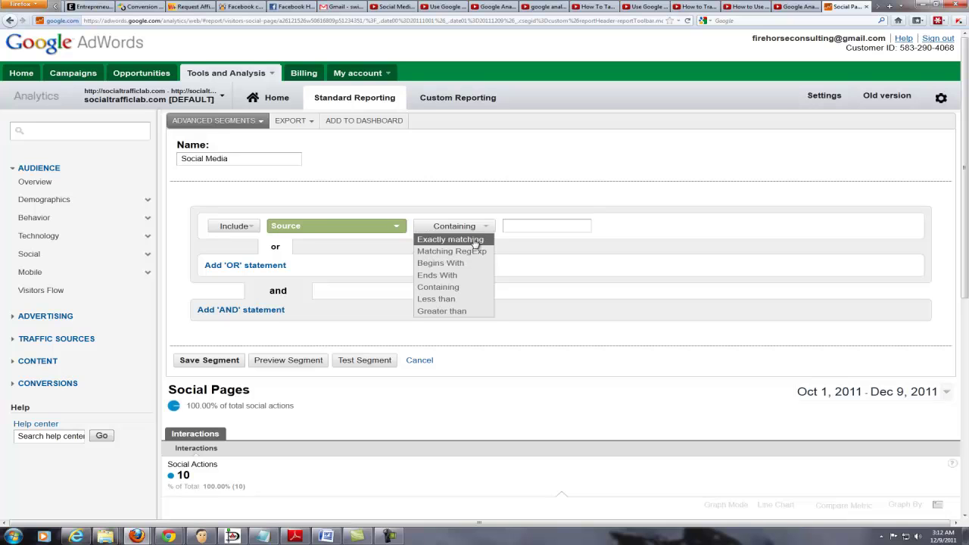
# Make the segment's first Source condition match exactly facebook.com
pyautogui.click(508, 225)
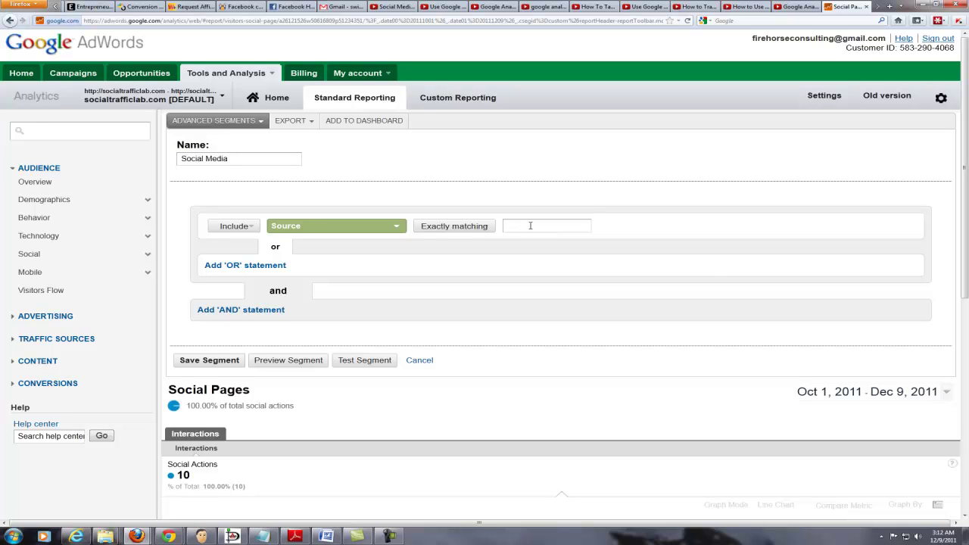
pyautogui.write('f')
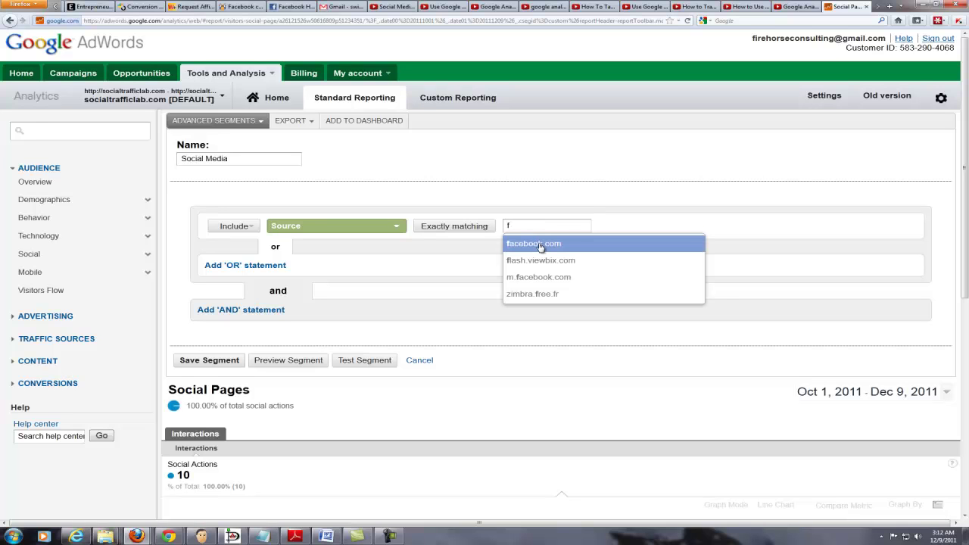
pyautogui.click(540, 245)
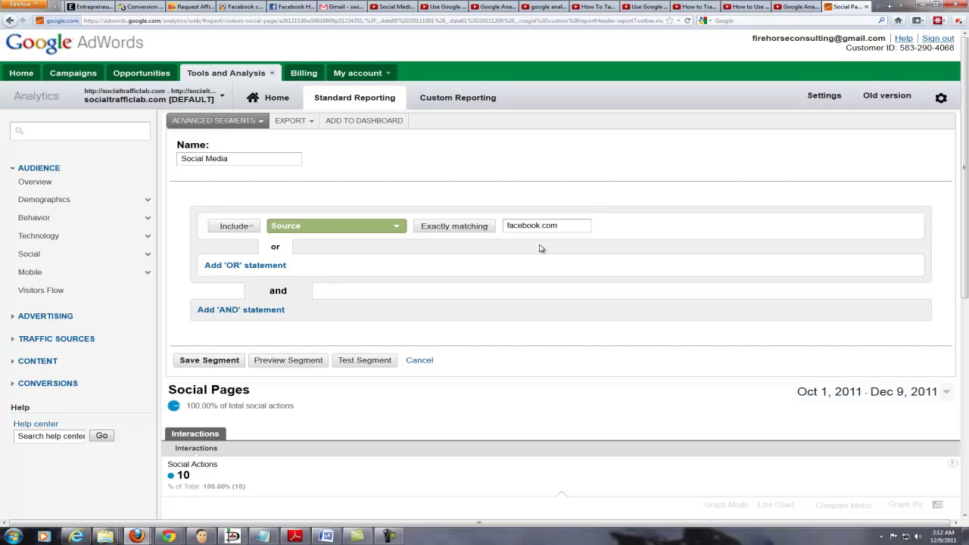
# Add an OR condition that includes a Source exactly matching m.facebook.com
pyautogui.click(262, 268)
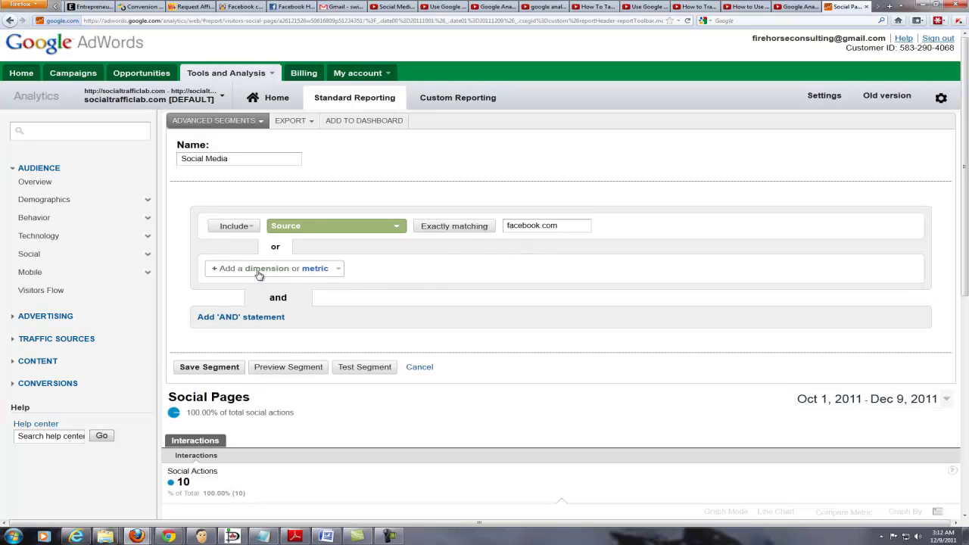
pyautogui.click(311, 270)
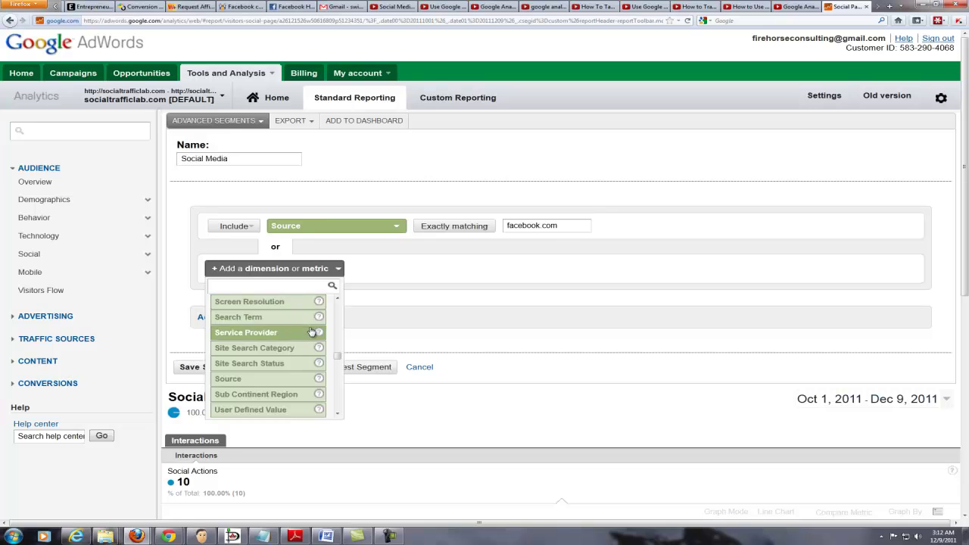
pyautogui.click(293, 378)
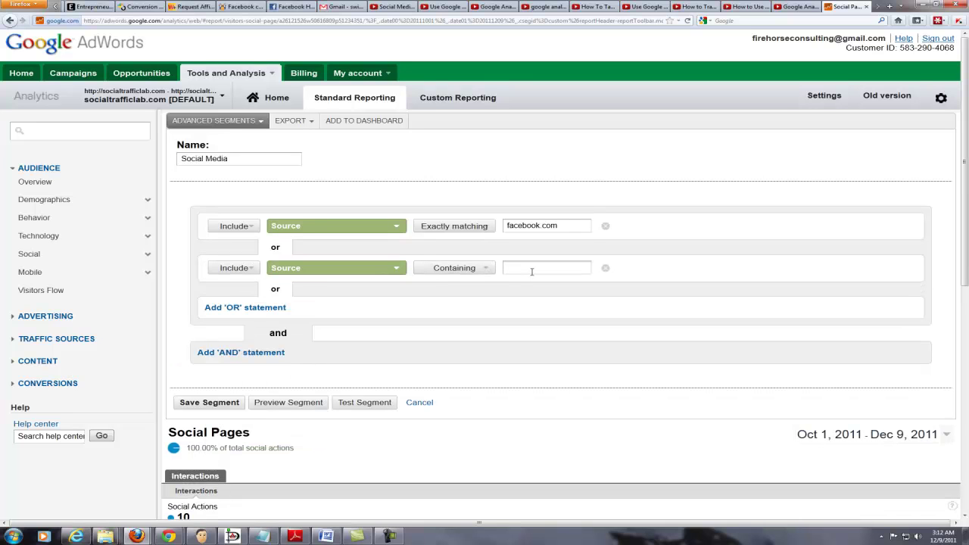
pyautogui.click(490, 268)
pyautogui.click(477, 282)
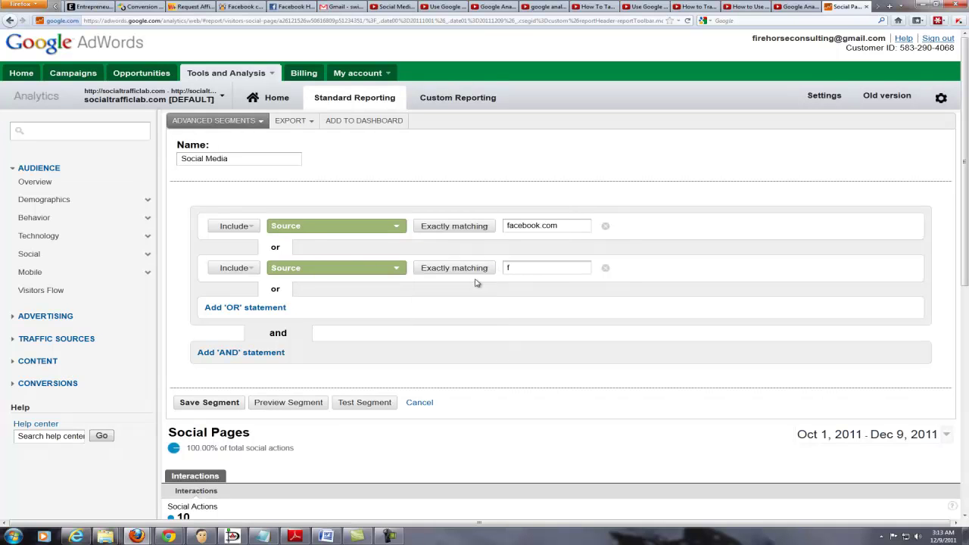
pyautogui.click(523, 269)
pyautogui.press('BackSpace')
pyautogui.write('f')
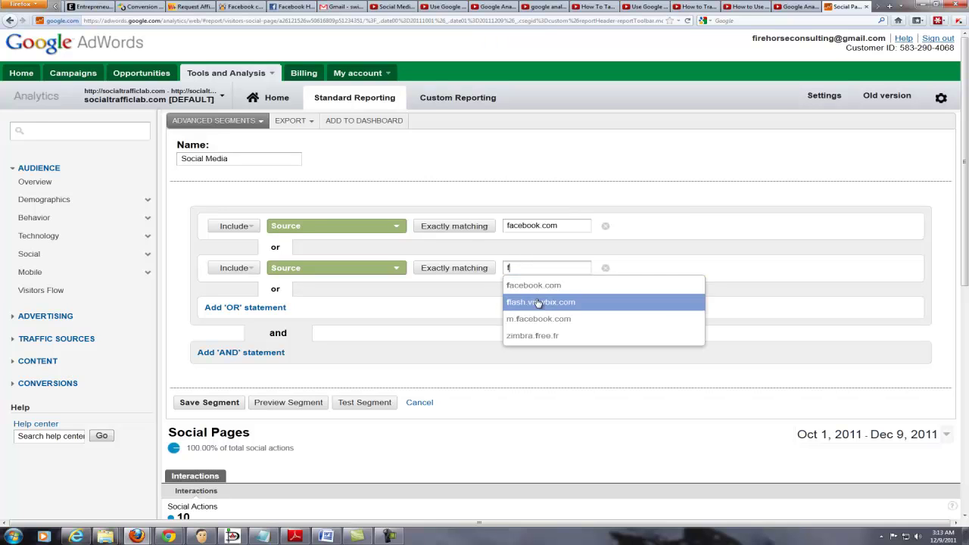
pyautogui.click(545, 320)
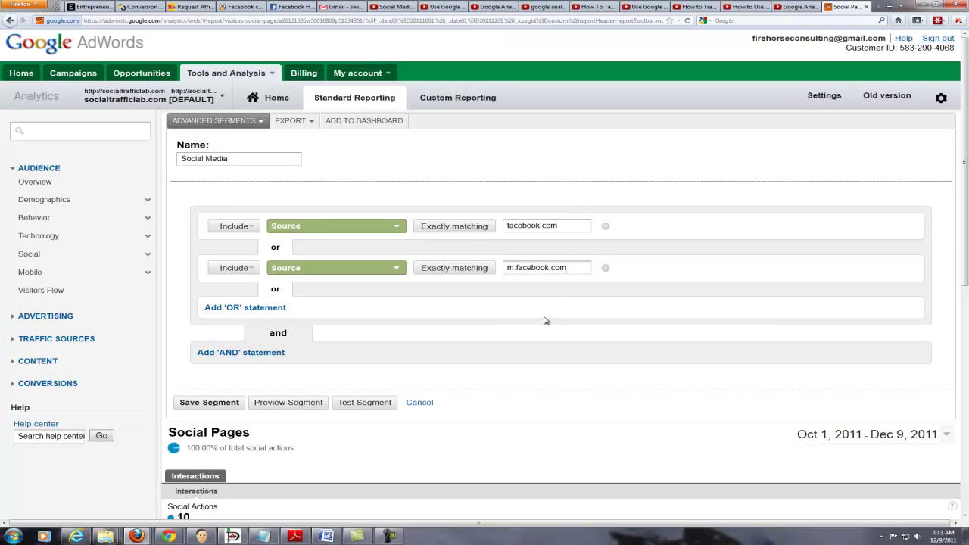
# Add a third OR condition that includes a Source exactly matching twitter.com
pyautogui.click(235, 309)
pyautogui.click(327, 313)
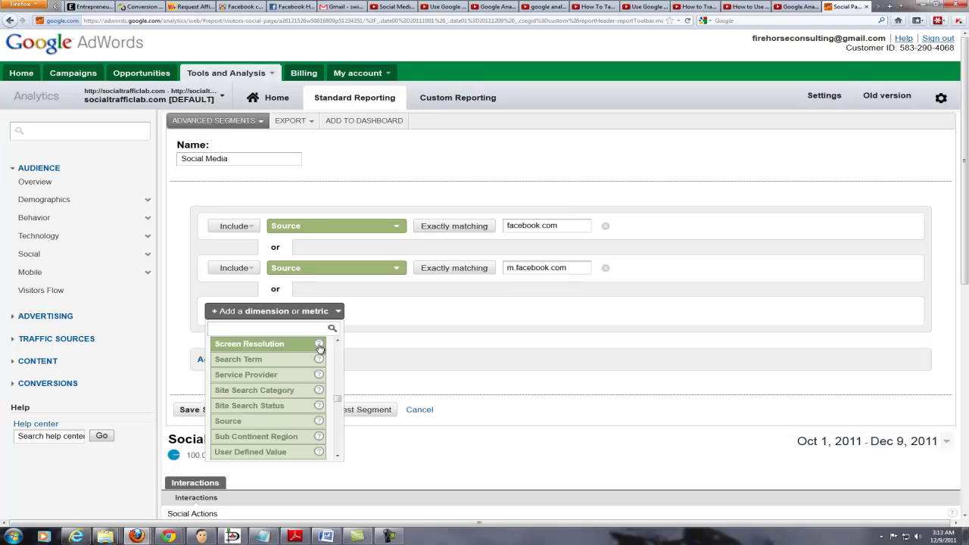
pyautogui.click(280, 422)
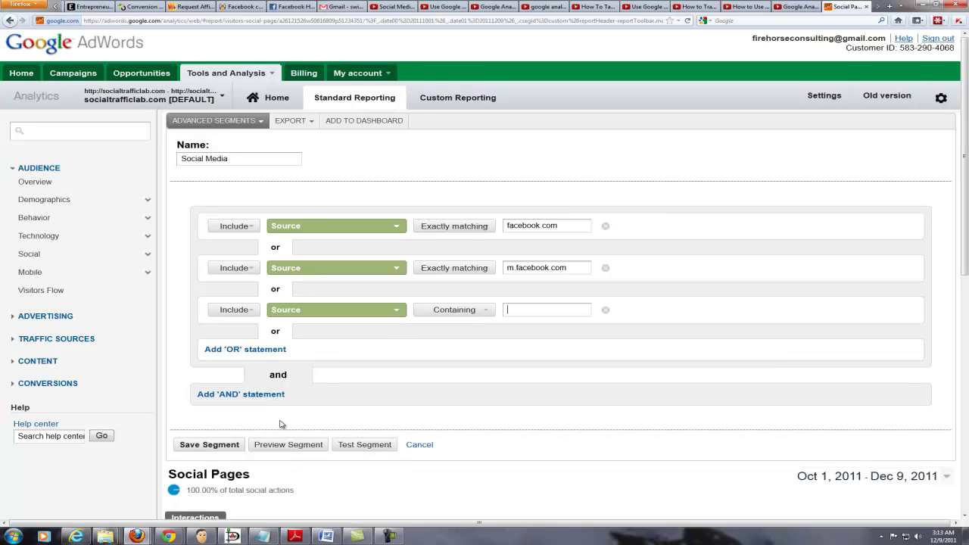
pyautogui.click(483, 310)
pyautogui.click(472, 324)
pyautogui.click(517, 311)
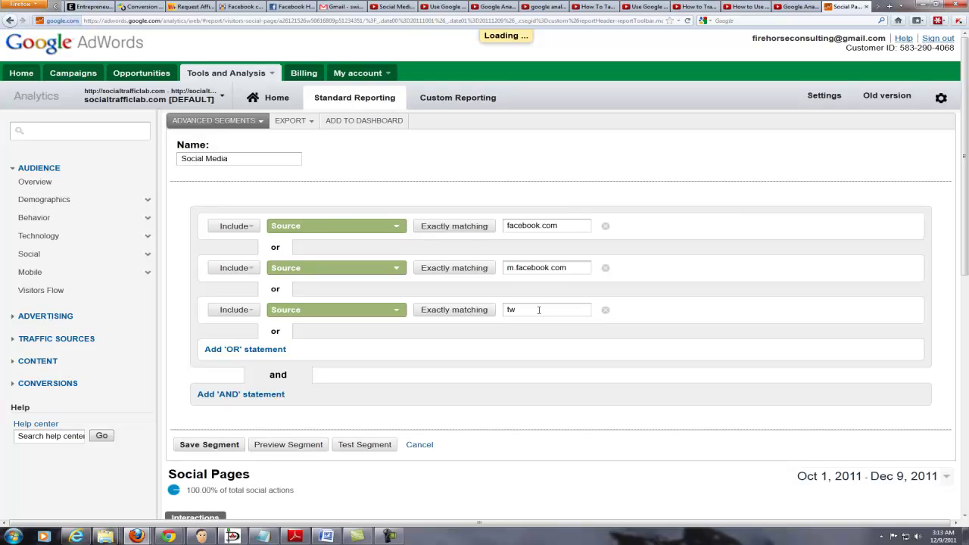
pyautogui.write('itter.com')
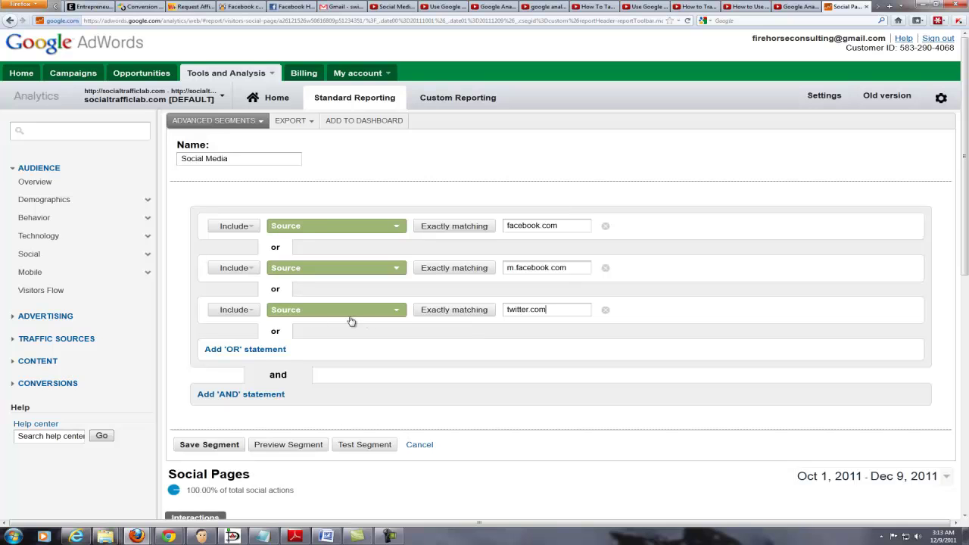
# Add a fourth OR condition that includes a Source exactly matching m.youtube.com
pyautogui.click(275, 350)
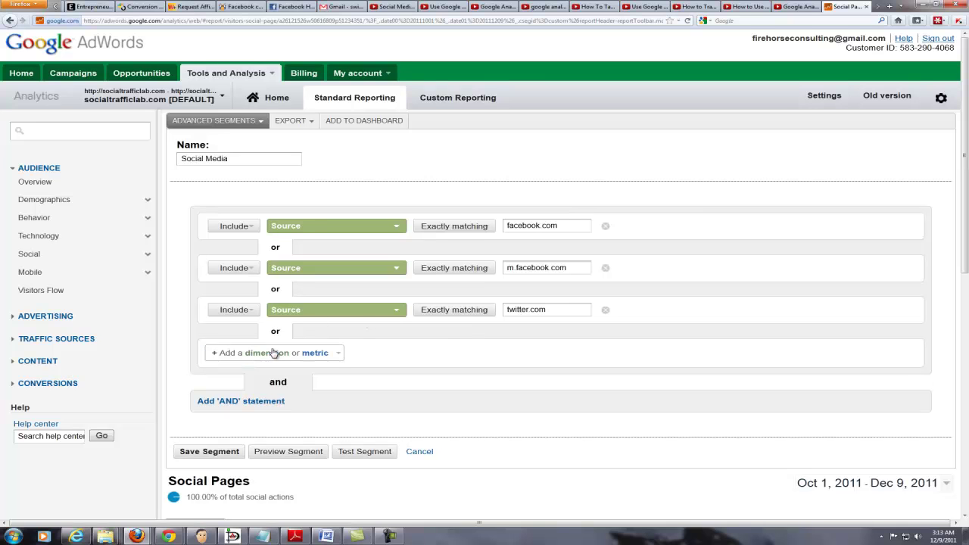
pyautogui.click(314, 353)
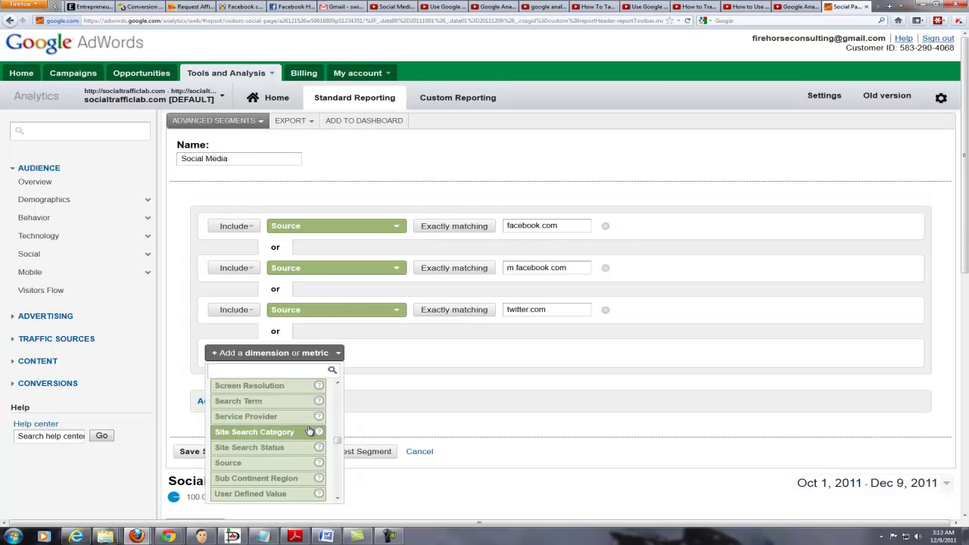
pyautogui.click(305, 463)
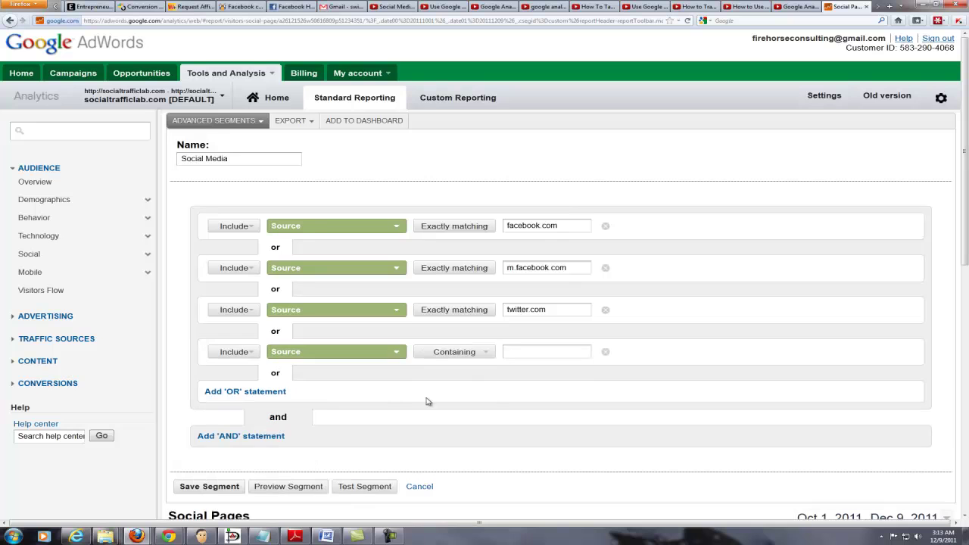
pyautogui.click(488, 353)
pyautogui.click(468, 365)
pyautogui.click(514, 350)
pyautogui.write('stu')
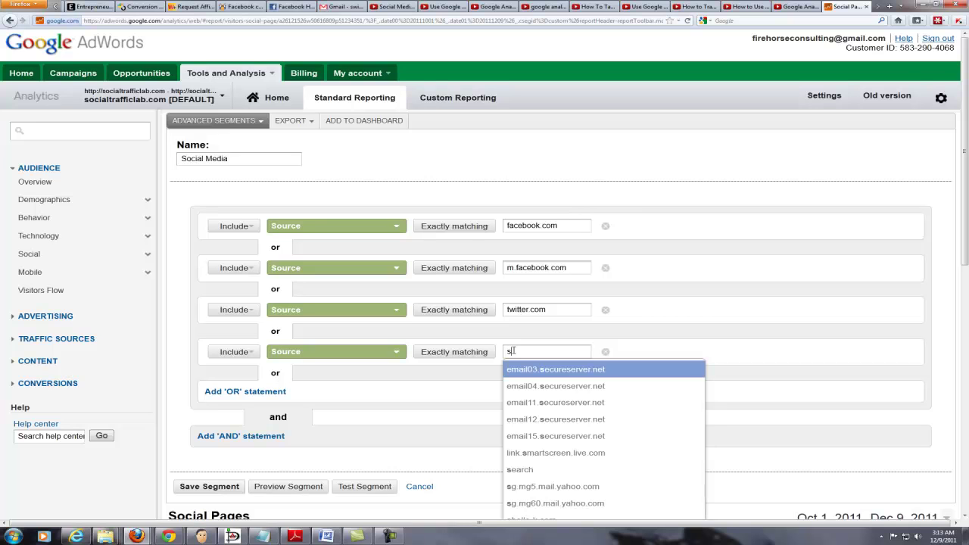
pyautogui.scroll(-3, 564, 402)
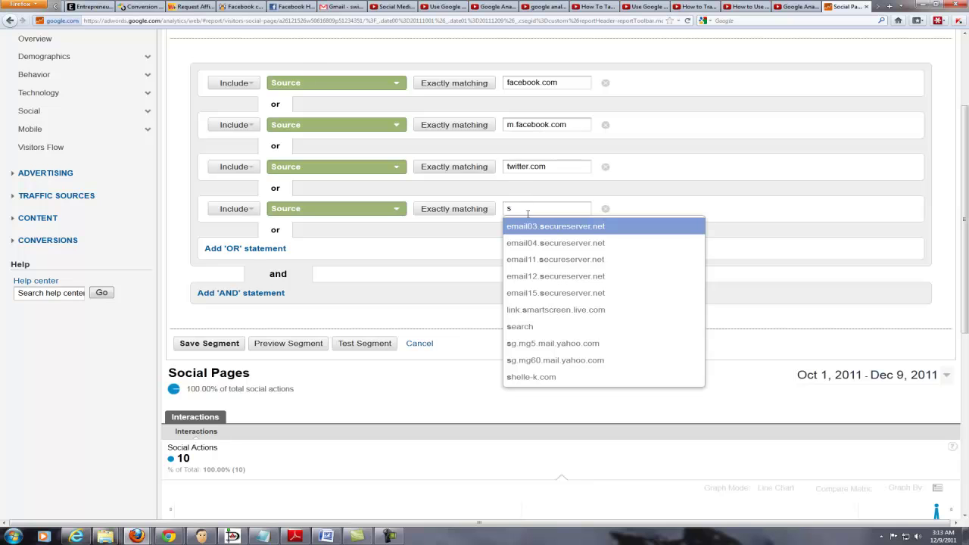
pyautogui.press('BackSpace')
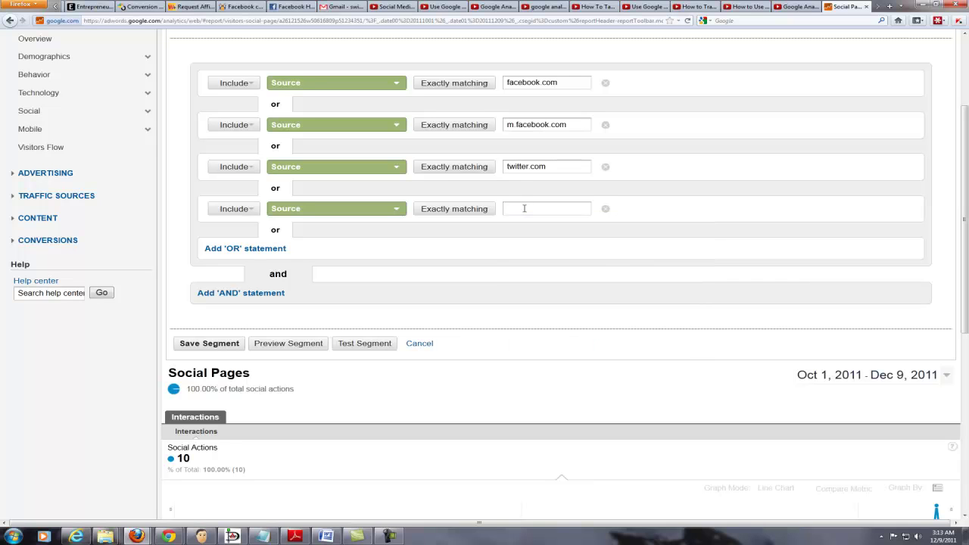
pyautogui.write('y')
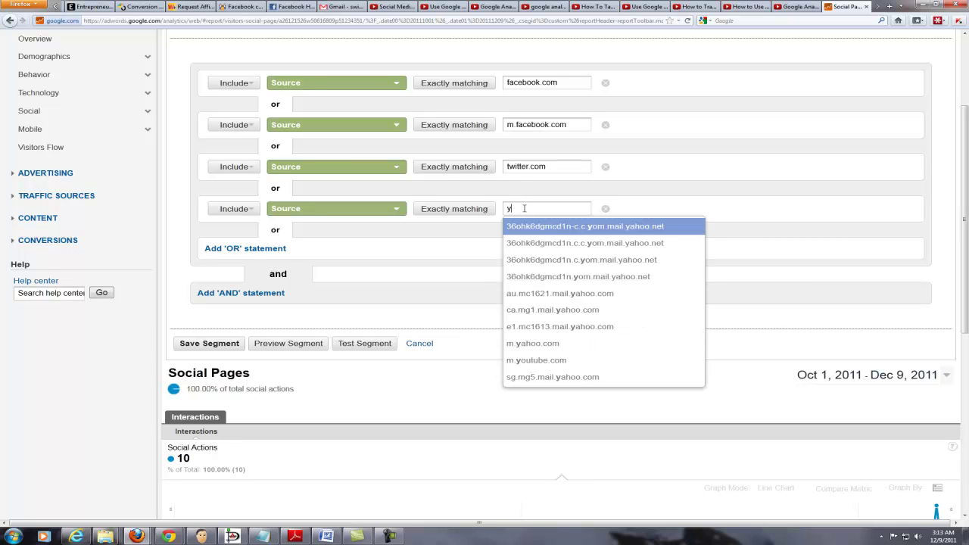
pyautogui.click(539, 361)
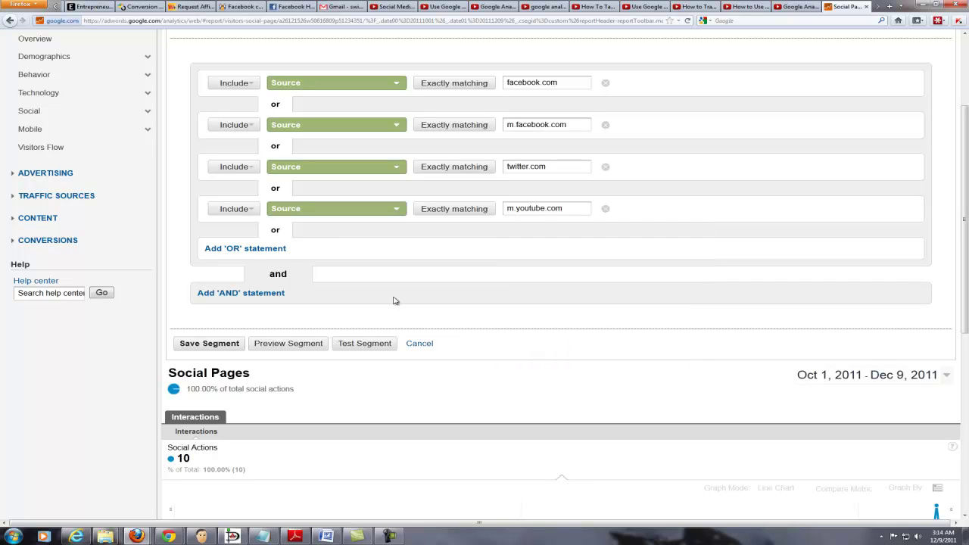
# Add a fifth OR condition that includes a Source containing youtube.com
pyautogui.click(279, 248)
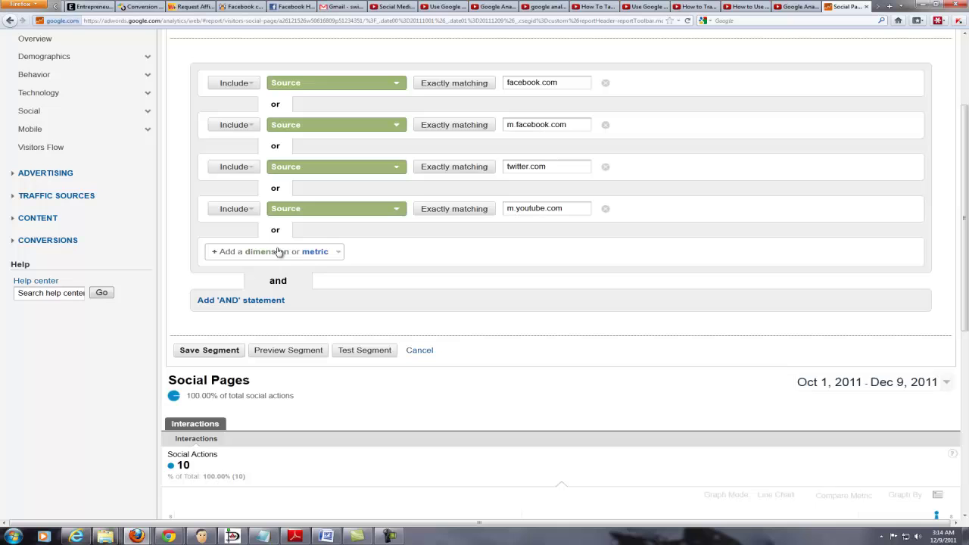
pyautogui.click(320, 251)
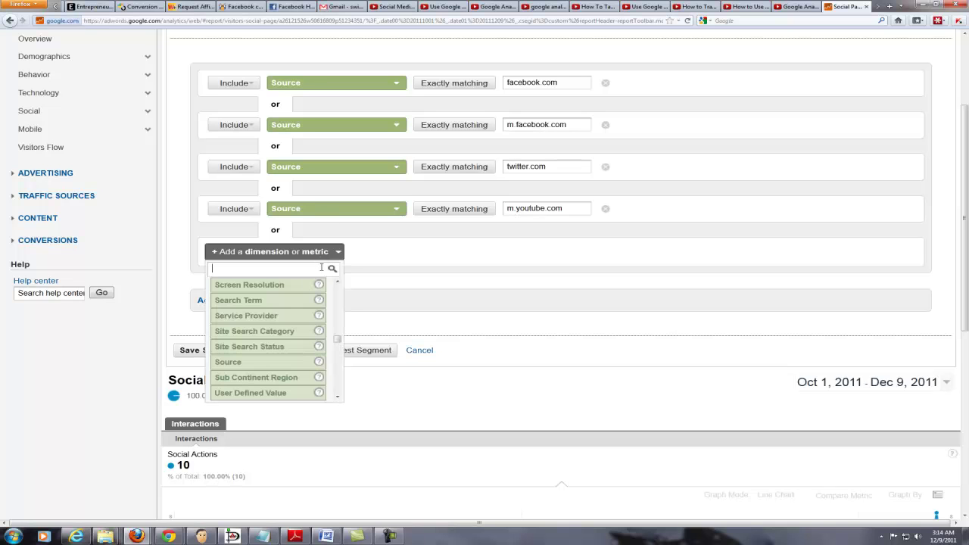
pyautogui.click(265, 366)
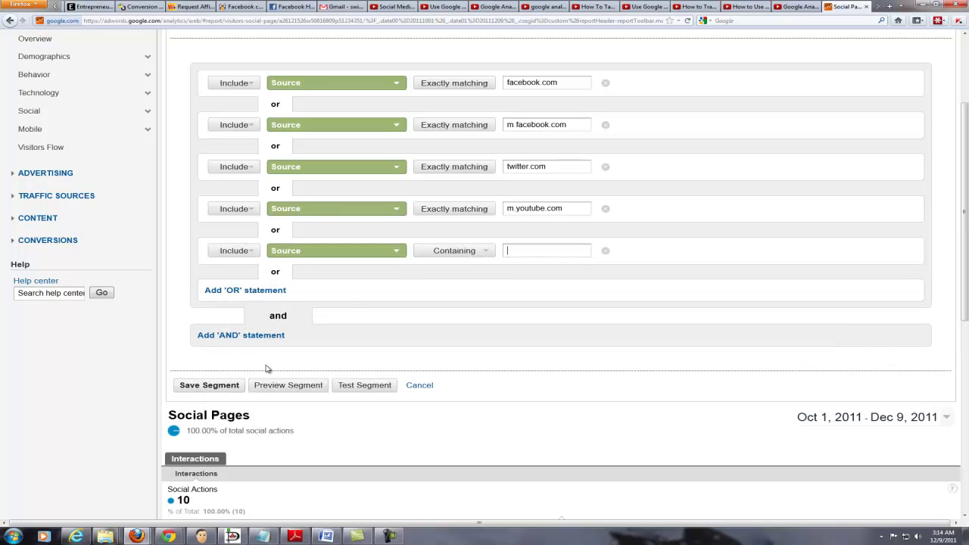
pyautogui.click(487, 253)
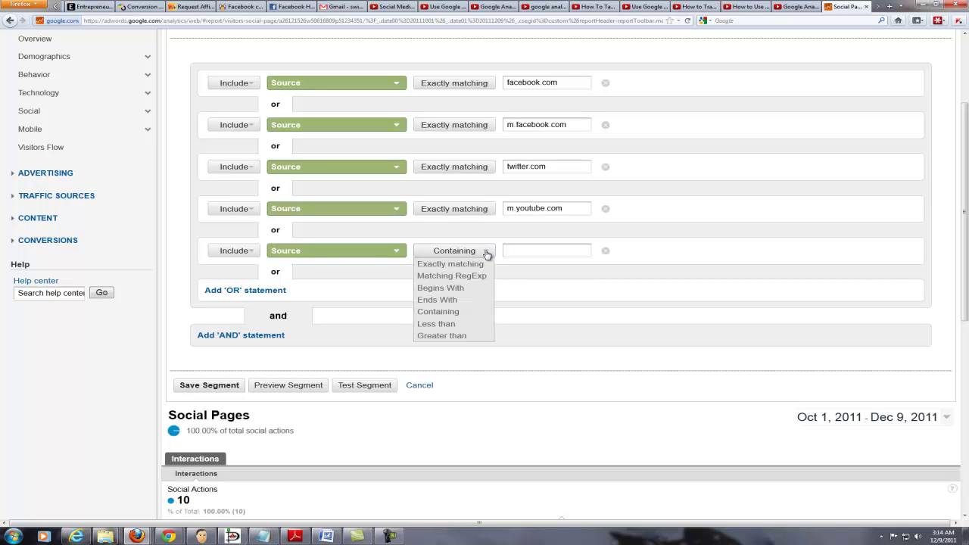
pyautogui.click(488, 254)
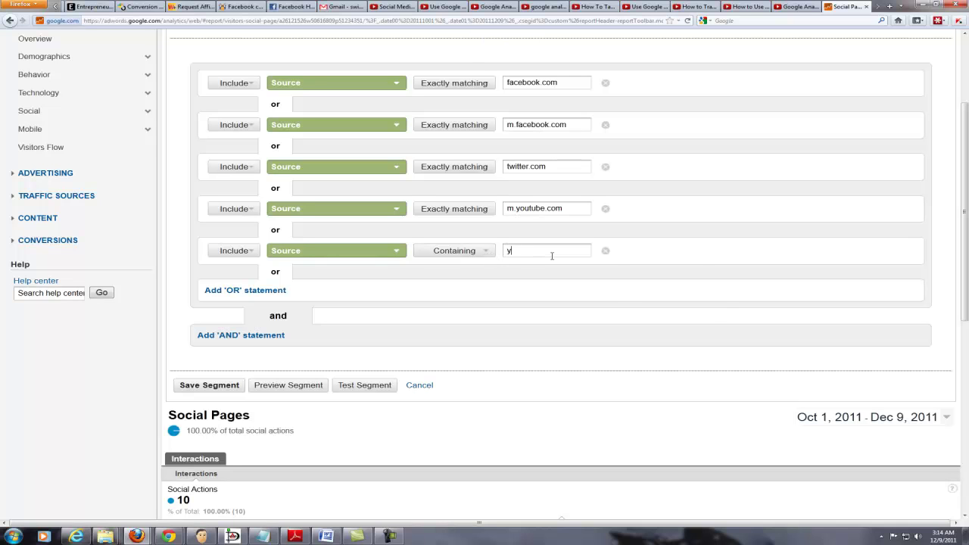
pyautogui.write('you')
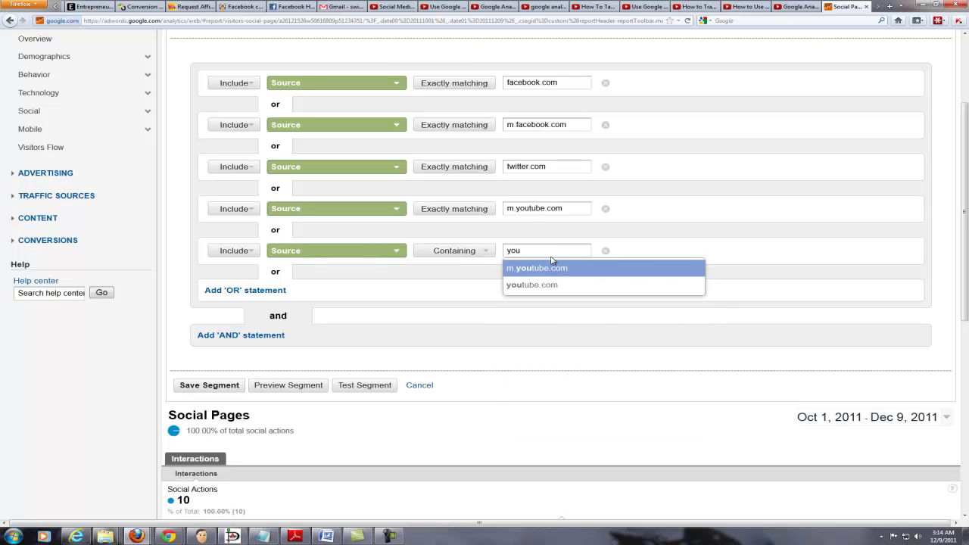
pyautogui.click(532, 284)
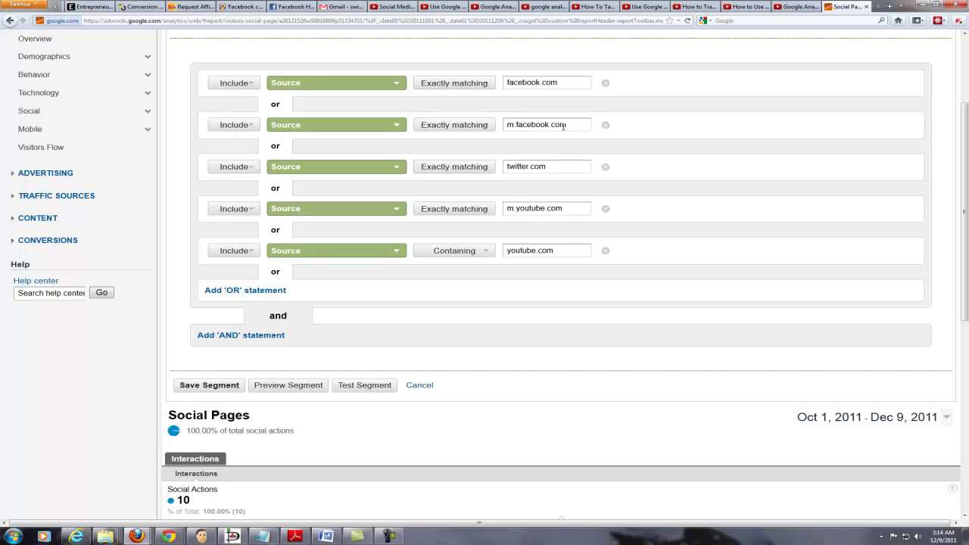
# Remove the m.facebook.com condition and change the facebook.com condition's match type to Containing
pyautogui.click(606, 125)
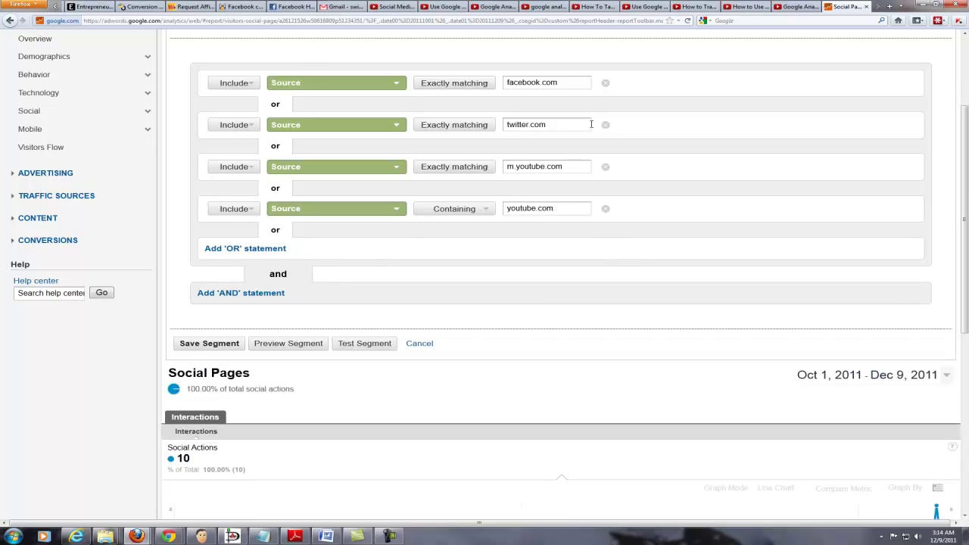
pyautogui.click(484, 85)
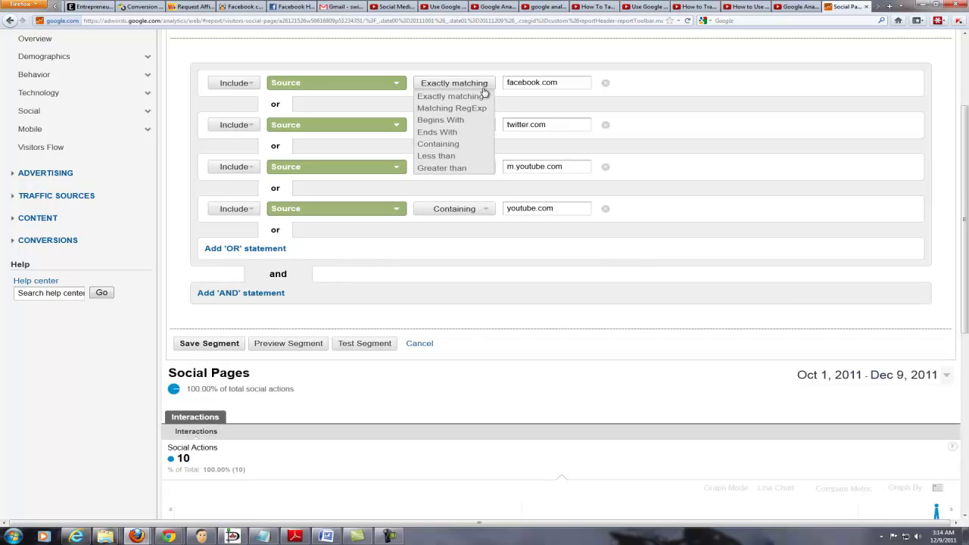
pyautogui.click(466, 146)
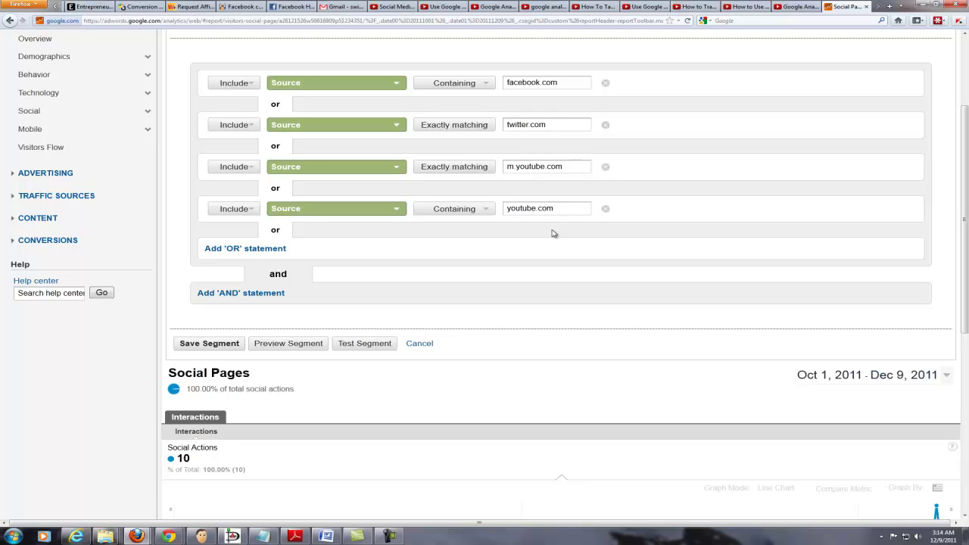
# Preview the Social Media segment on the Social Pages report, then test how many visits its conditions match
pyautogui.click(303, 346)
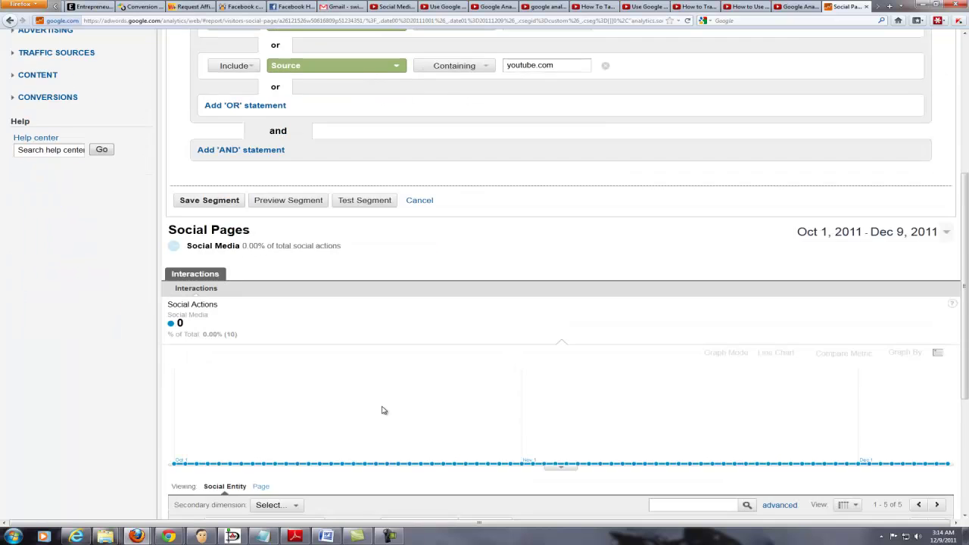
pyautogui.scroll(-5, 380, 409)
pyautogui.scroll(-2, 382, 409)
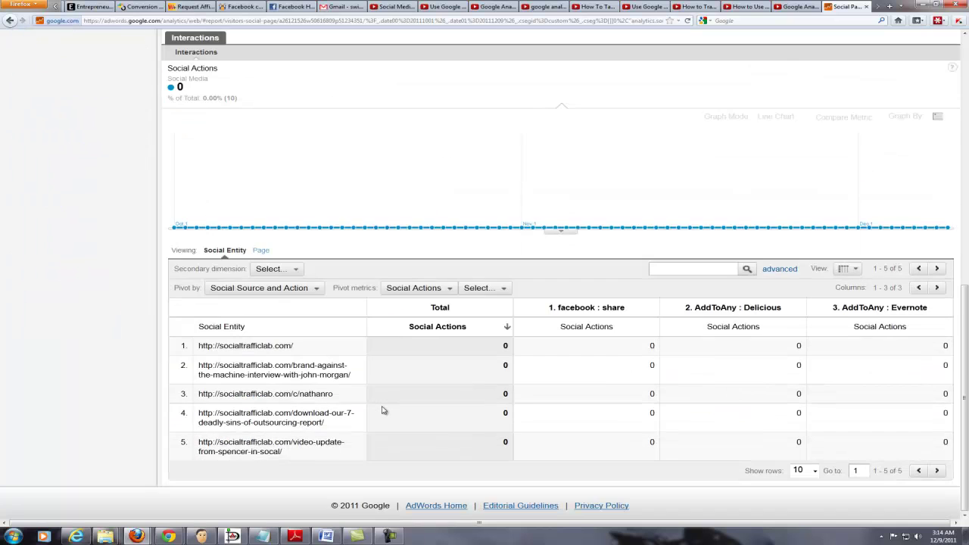
pyautogui.scroll(7, 382, 409)
pyautogui.scroll(-1, 382, 396)
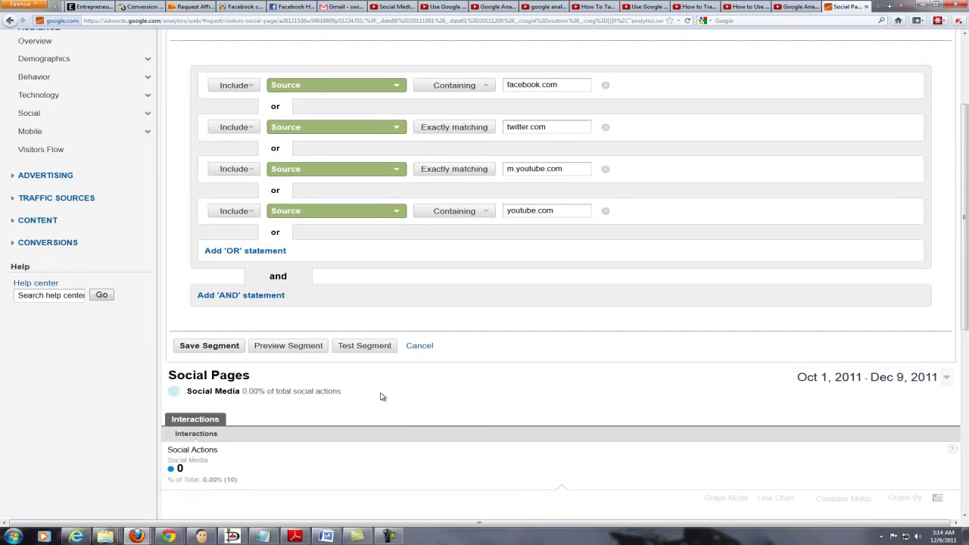
pyautogui.scroll(1, 383, 397)
pyautogui.click(379, 395)
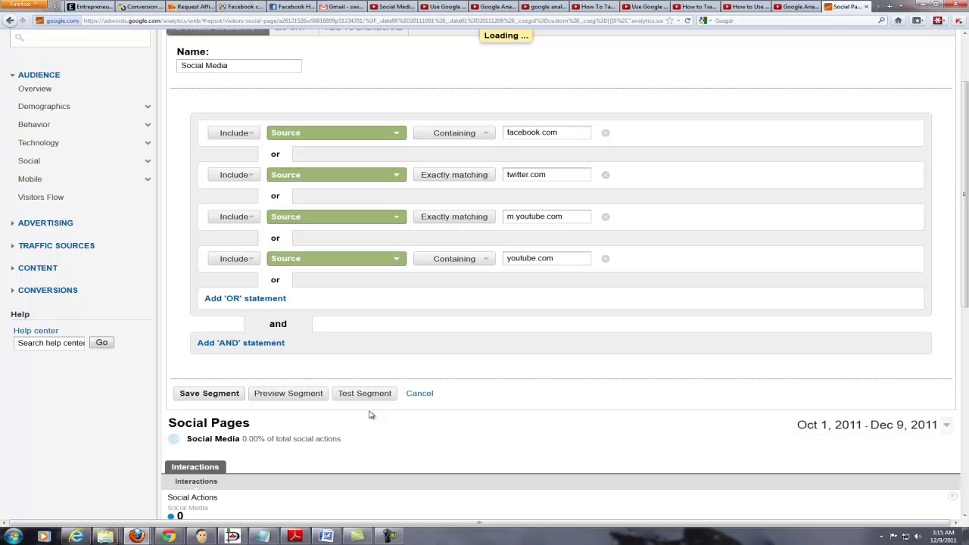
# Save the Social Media segment and check that it is selected among the custom segments
pyautogui.moveTo(328, 452)
pyautogui.click(207, 394)
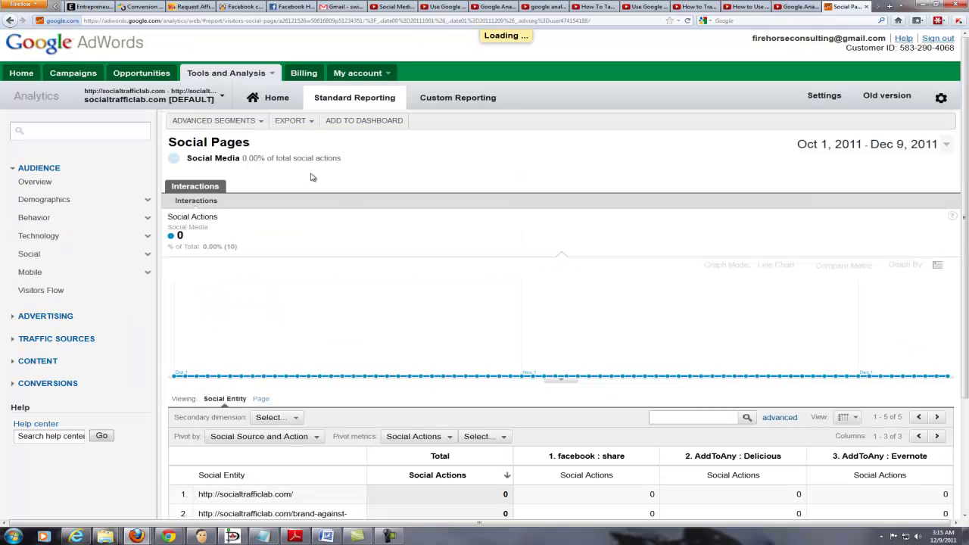
pyautogui.click(241, 123)
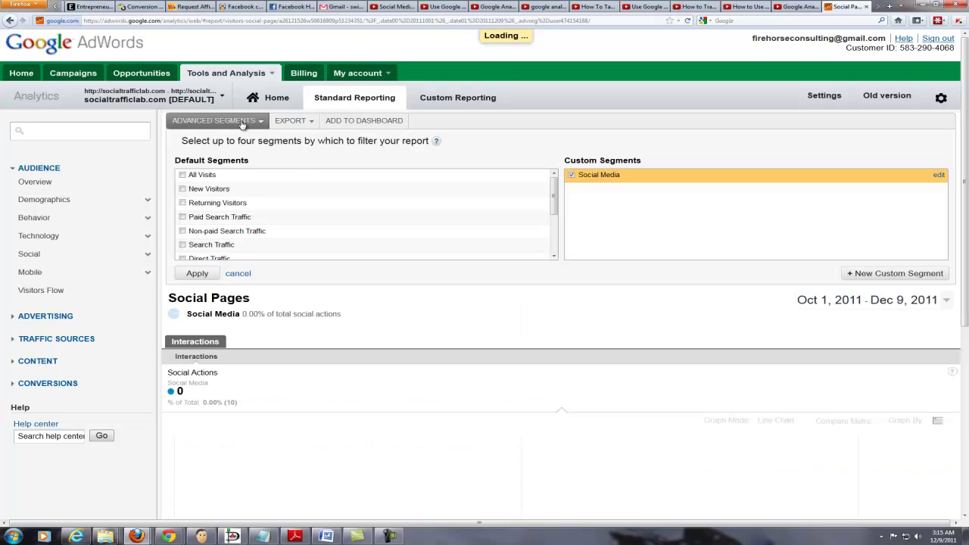
pyautogui.click(571, 175)
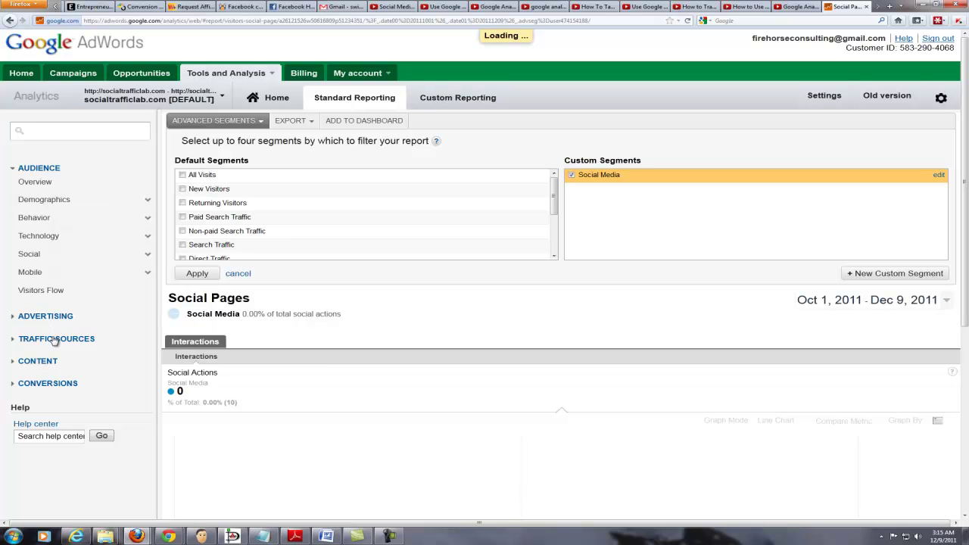
# Open the Demographics Location report and examine the Social Media segment's visits by country
pyautogui.click(53, 362)
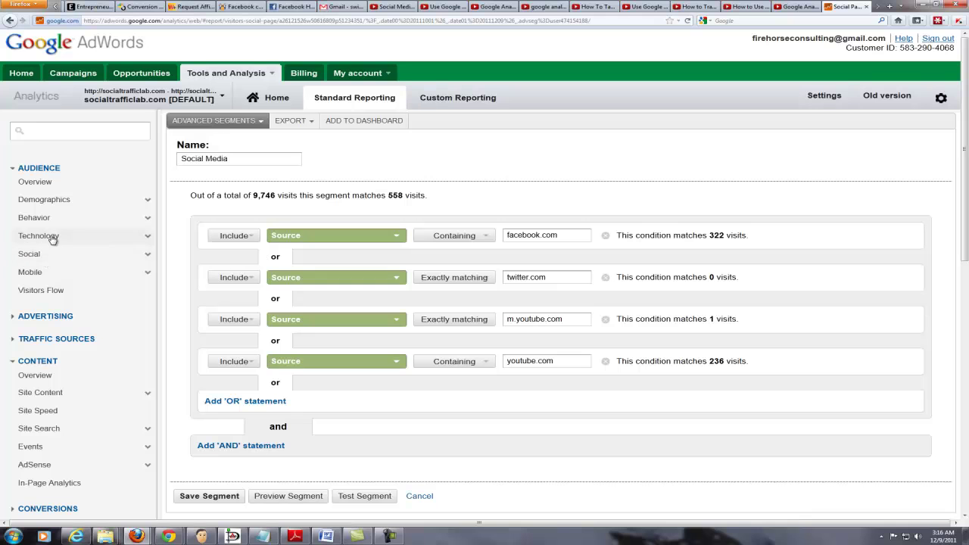
pyautogui.click(61, 203)
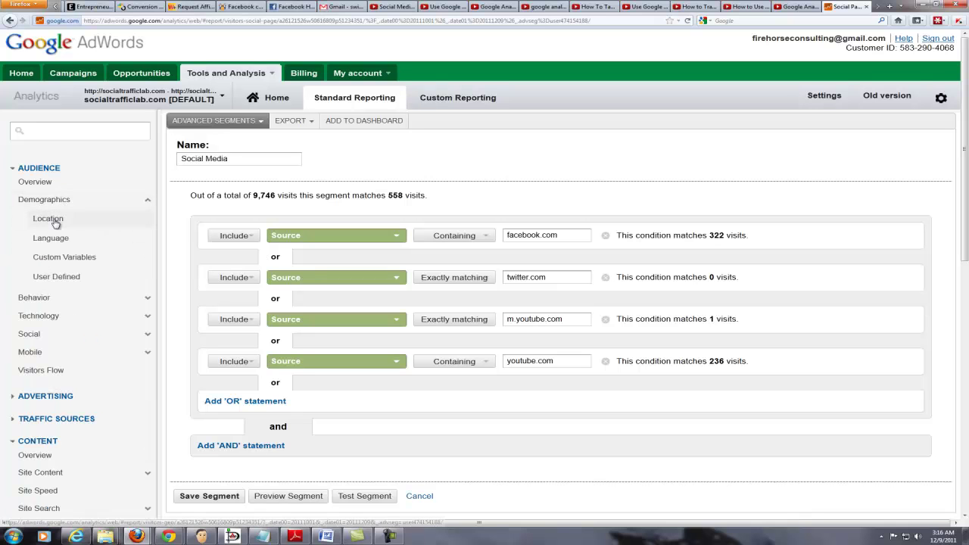
pyautogui.click(55, 221)
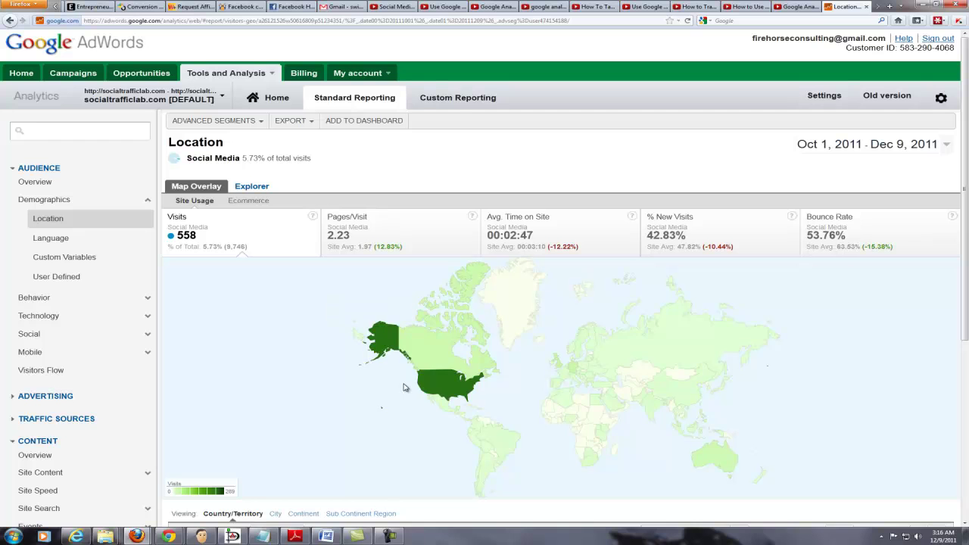
pyautogui.scroll(-6, 465, 398)
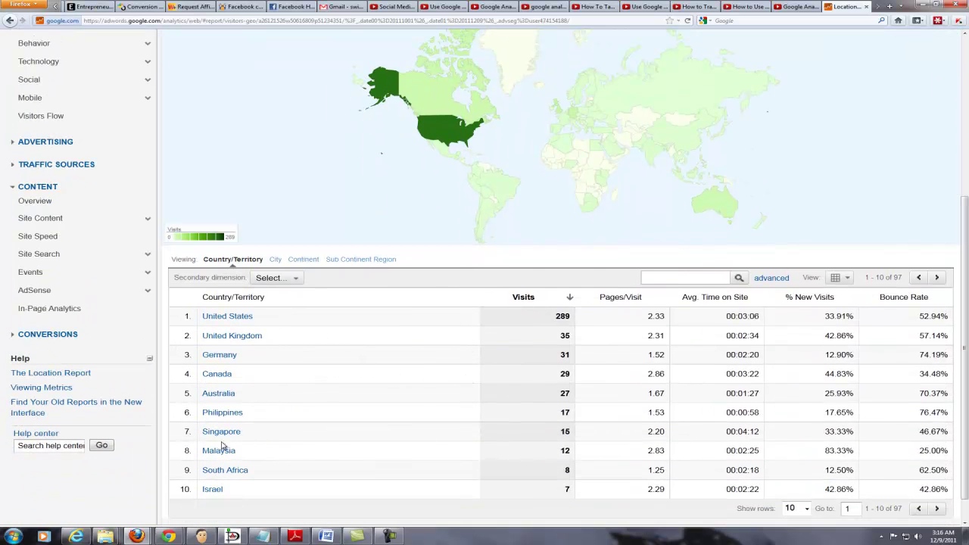
pyautogui.scroll(1, 144, 352)
pyautogui.scroll(2, 144, 352)
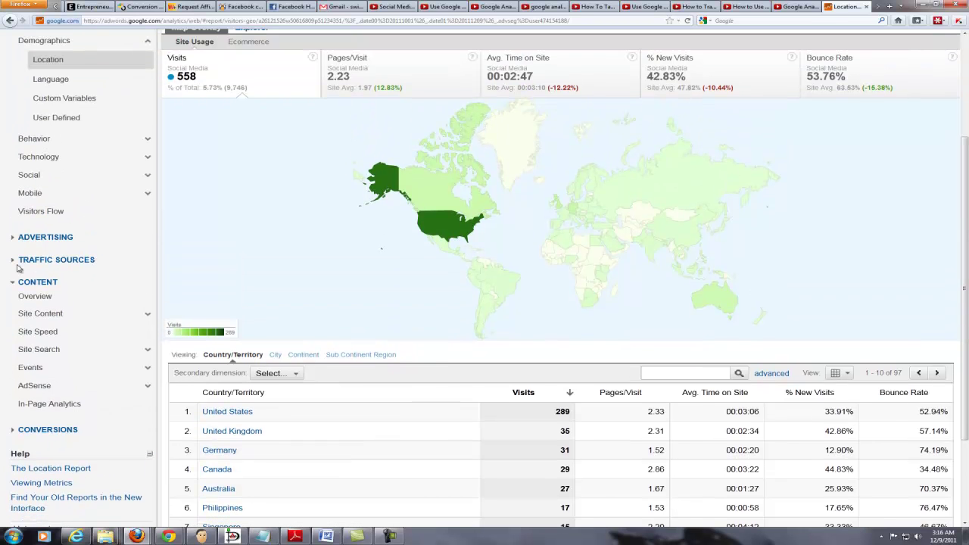
# Open the Site Content Pages report and examine which pages the Social Media segment's visitors view
pyautogui.click(30, 314)
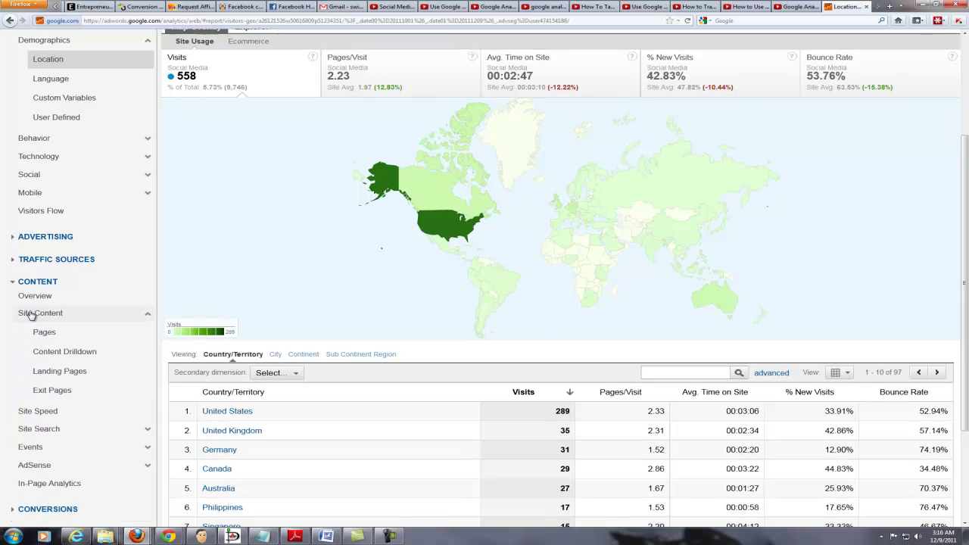
pyautogui.click(50, 333)
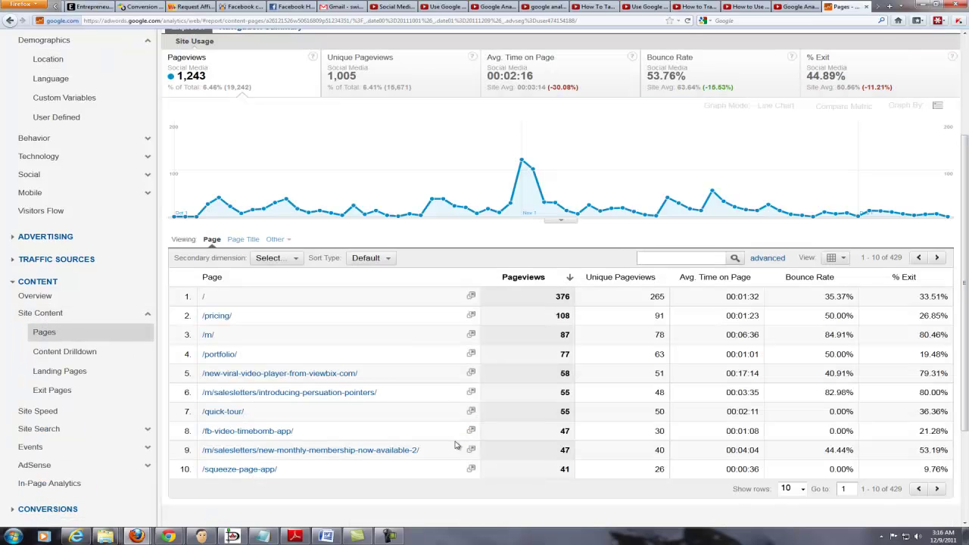
pyautogui.scroll(4, 454, 439)
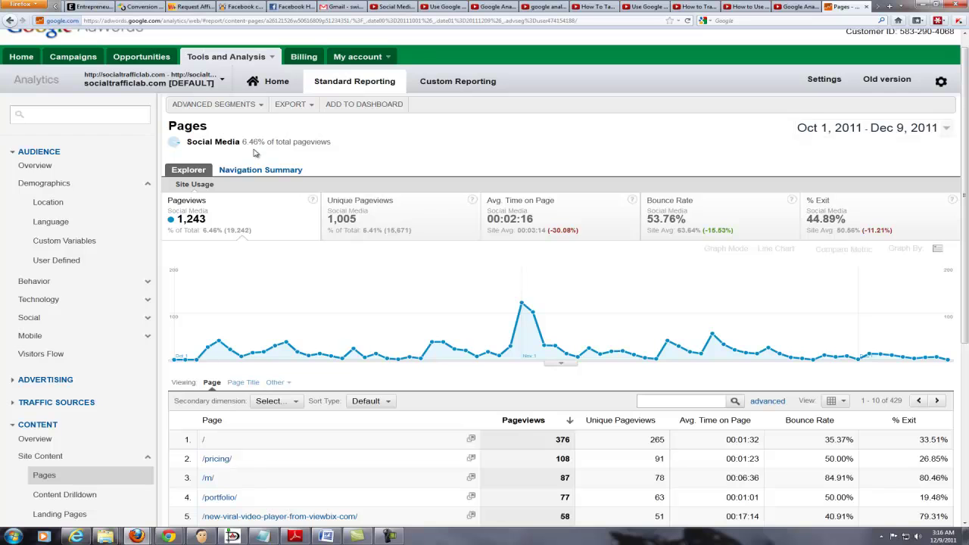
pyautogui.moveTo(254, 152)
pyautogui.scroll(-2, 206, 231)
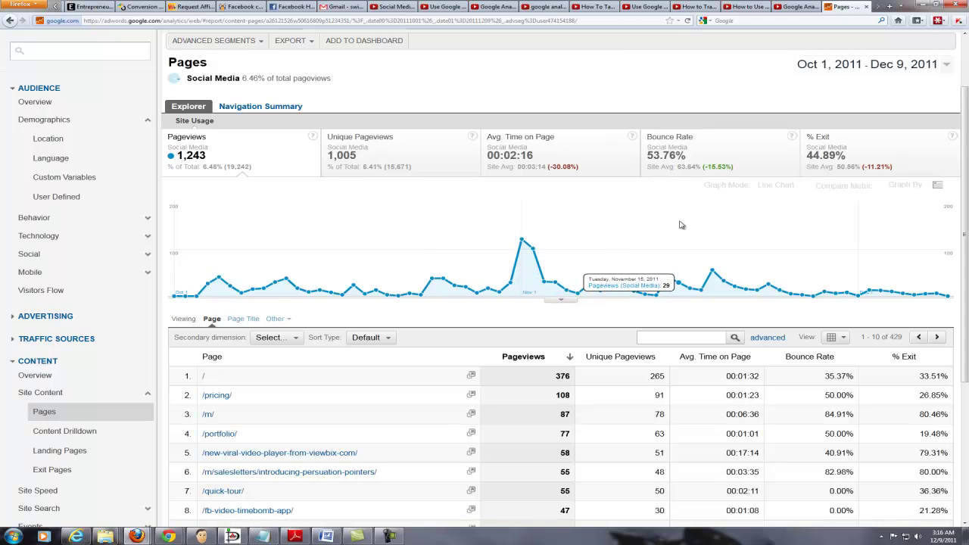
pyautogui.scroll(-3, 469, 353)
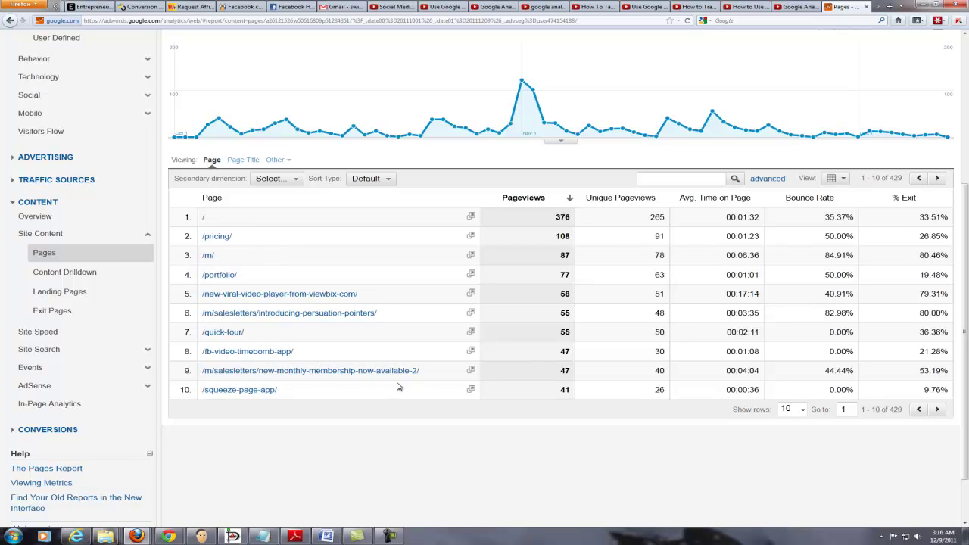
# View the Pages report by page title, check the other available dimensions, and return to viewing it by page
pyautogui.click(240, 161)
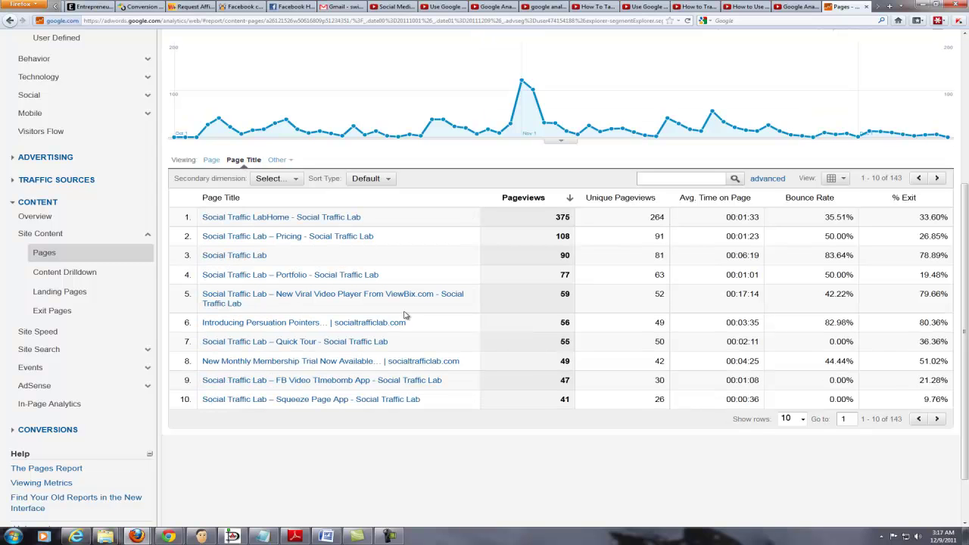
pyautogui.click(276, 161)
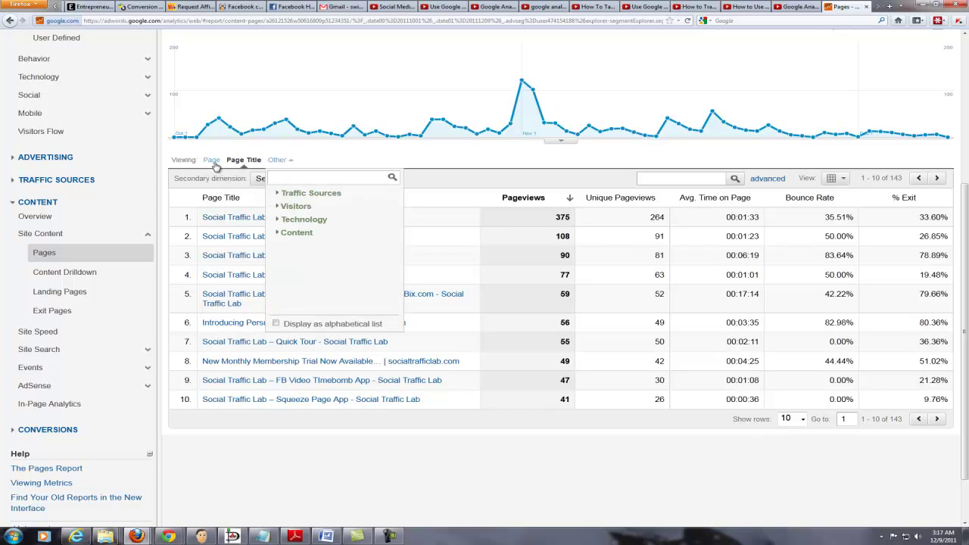
pyautogui.click(213, 162)
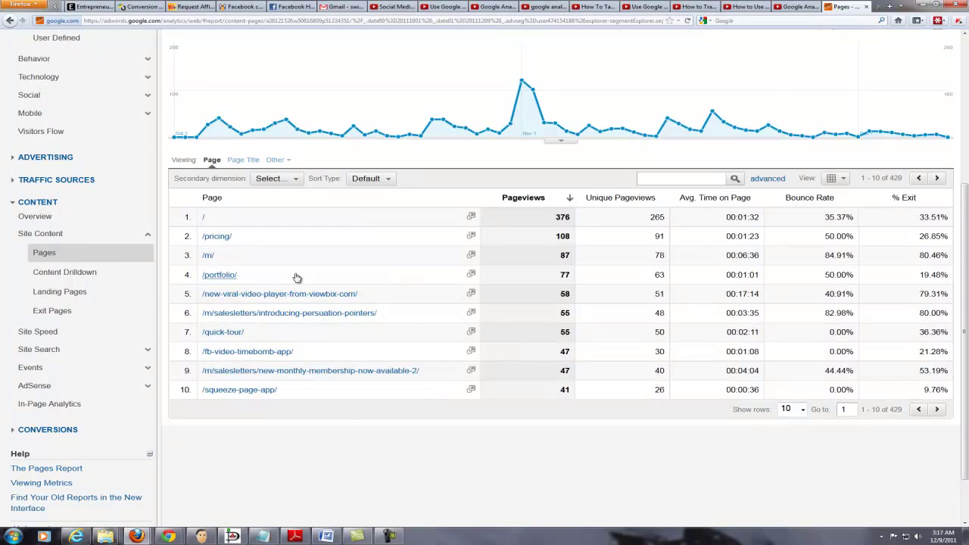
# Remove the Social Media segment from the Pages report and apply the change so the report covers all traffic
pyautogui.scroll(5, 295, 274)
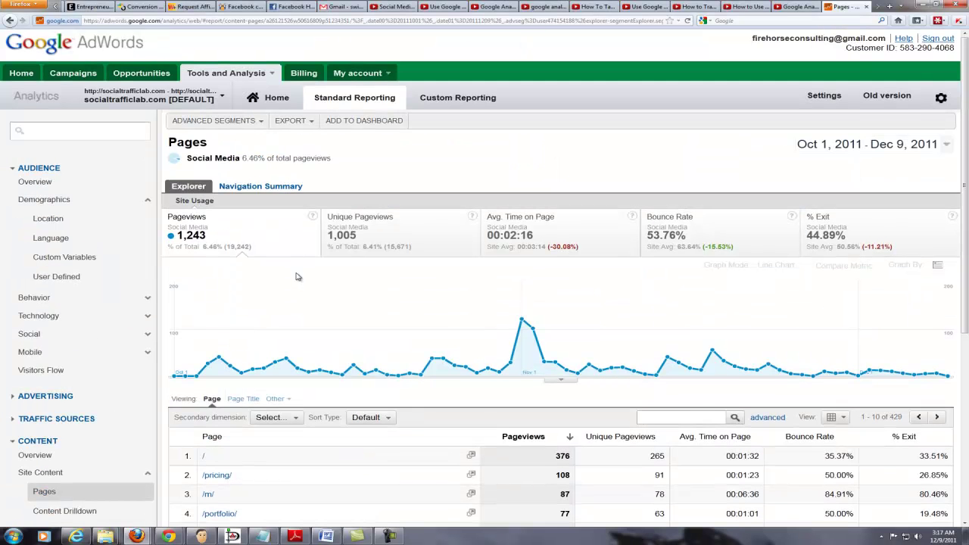
pyautogui.click(238, 123)
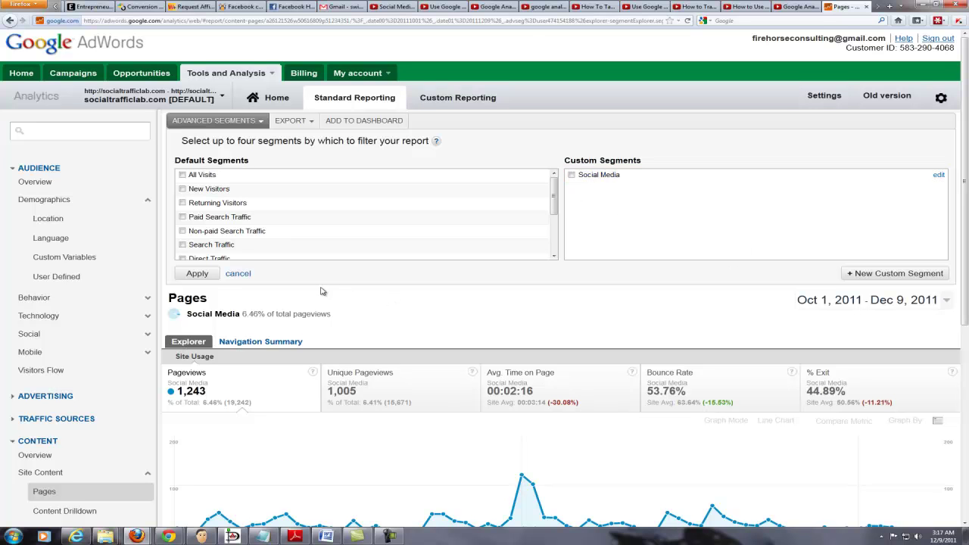
pyautogui.click(195, 274)
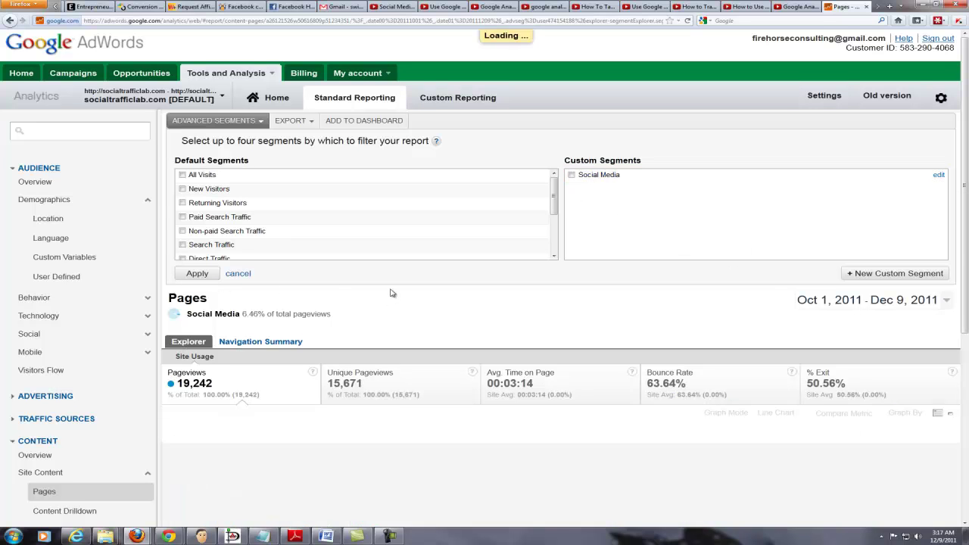